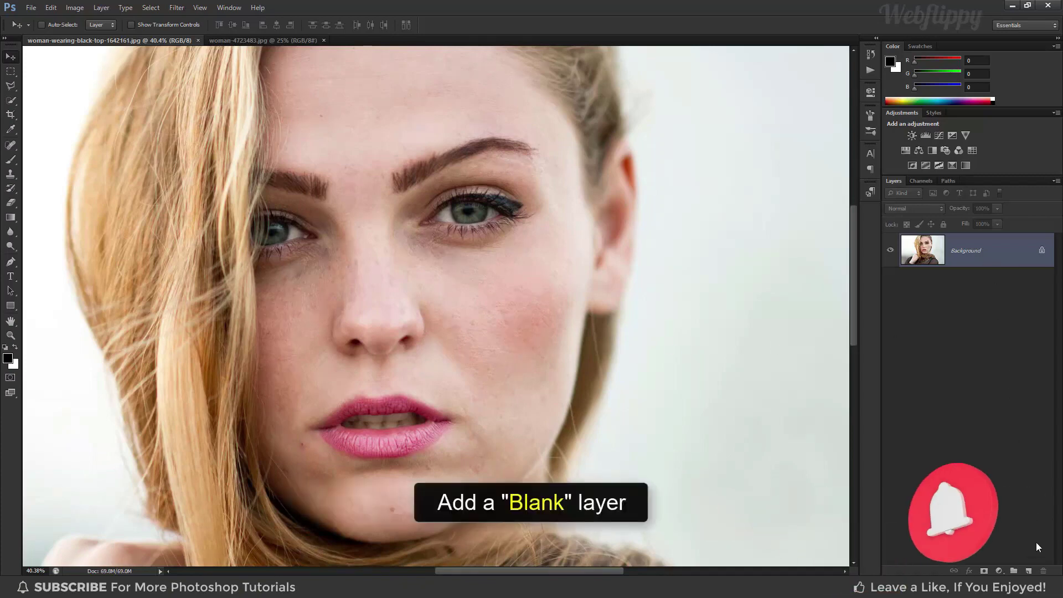
Remove the small blemishes beside the lips and on the chin with the Spot Healing Brush on a new blank layer
{"action": "left_click", "coordinate": [1028, 570]}
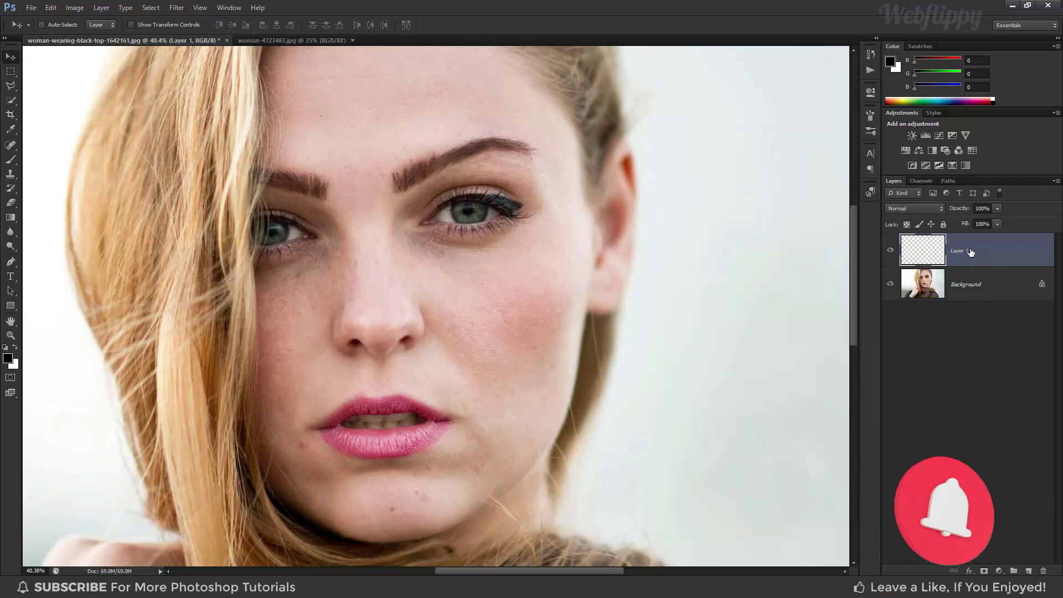
{"action": "left_click", "coordinate": [10, 145]}
{"action": "left_click", "coordinate": [38, 146]}
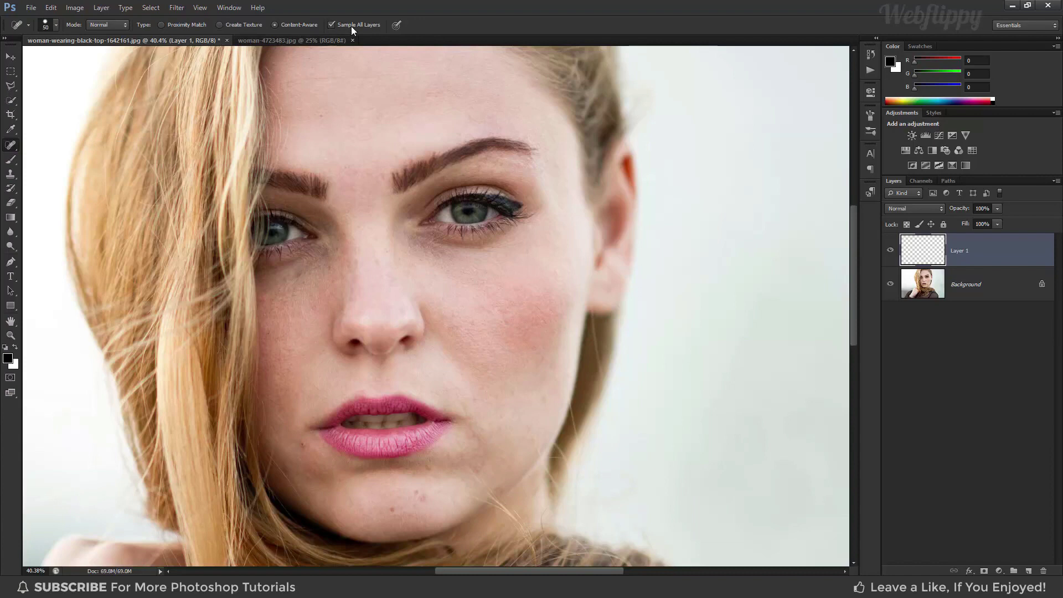
{"action": "key", "text": "bracketleft"}
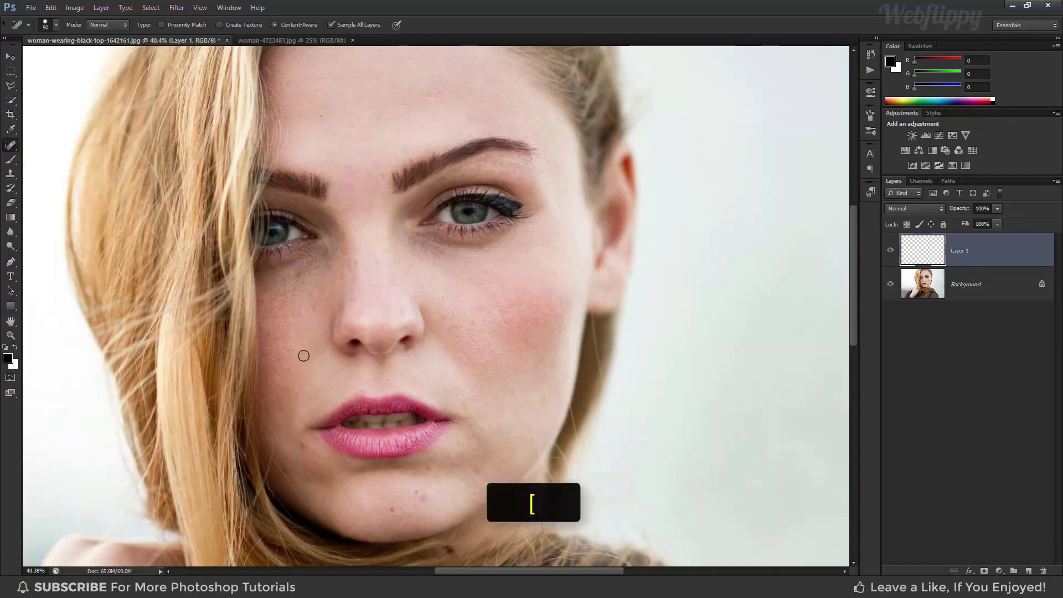
{"action": "left_click", "coordinate": [302, 445]}
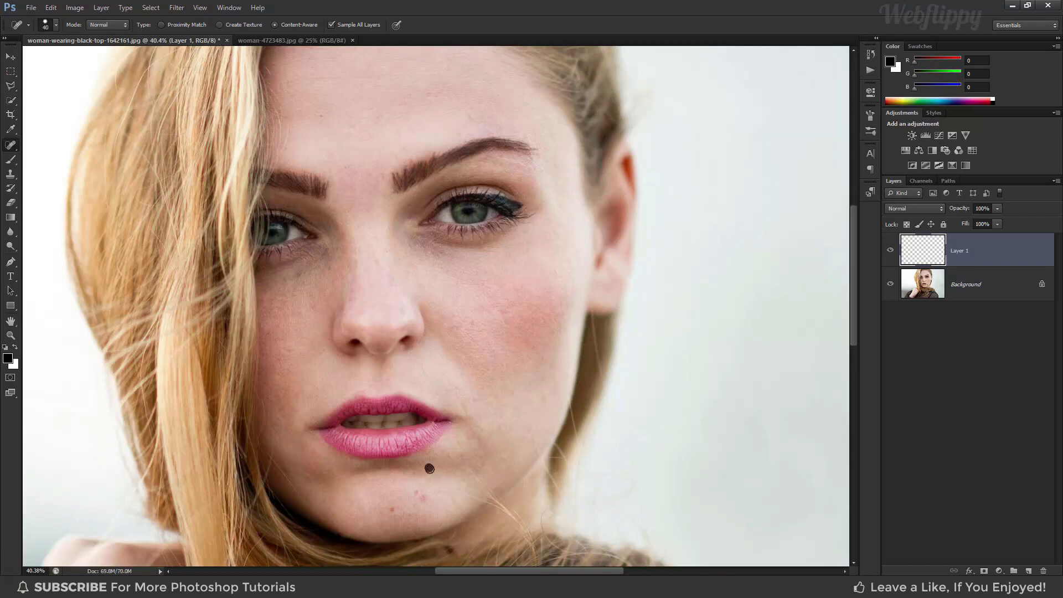
{"action": "left_click", "coordinate": [420, 493]}
{"action": "left_click", "coordinate": [392, 509]}
{"action": "left_click", "coordinate": [10, 58]}
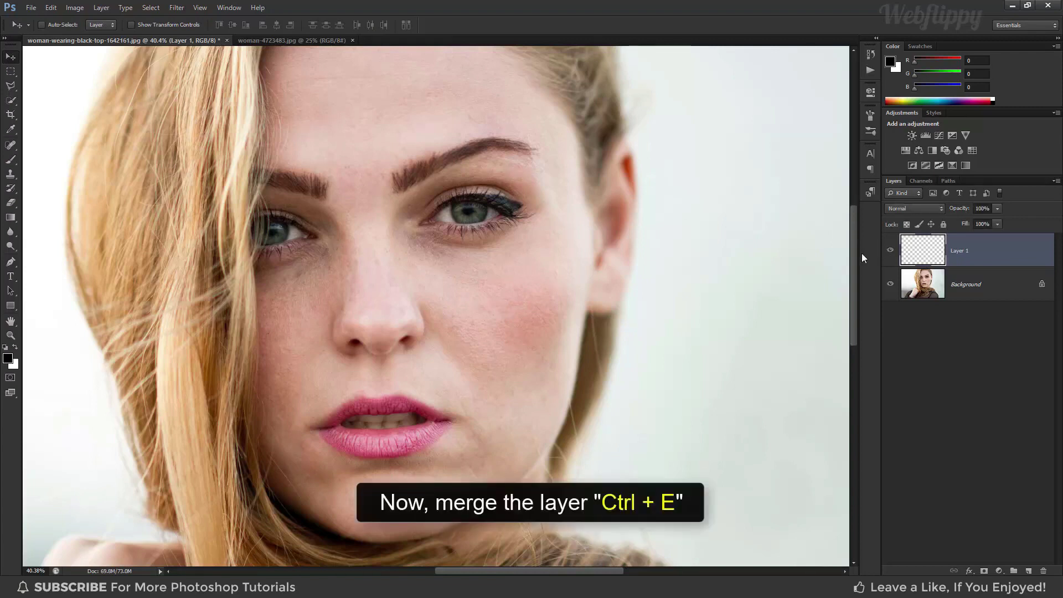
Merge the retouching layer into the Background and duplicate the result as a layer named "Softening"
{"action": "key", "text": "ctrl+e"}
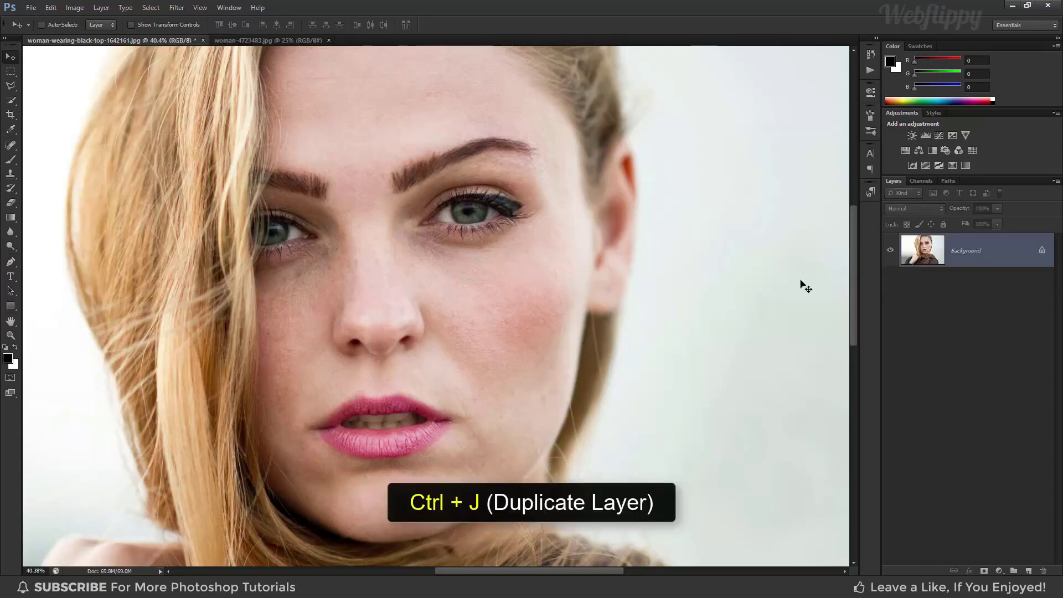
{"action": "key", "text": "ctrl+j"}
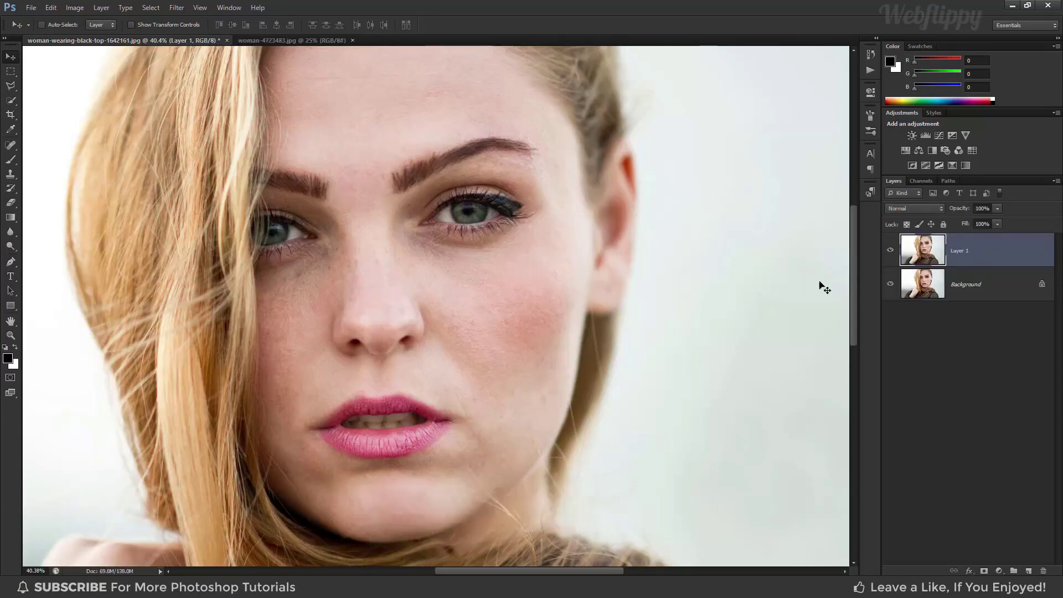
{"action": "double_click", "coordinate": [960, 252]}
{"action": "key", "text": "Return"}
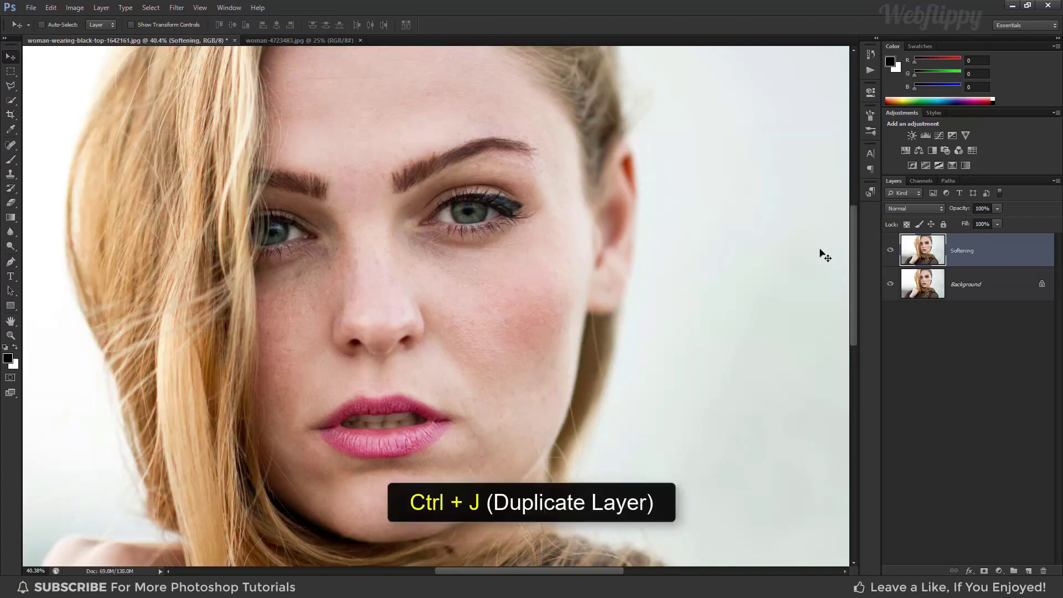
Duplicate the Softening layer and name the copy "Texture"
{"action": "key", "text": "ctrl+j"}
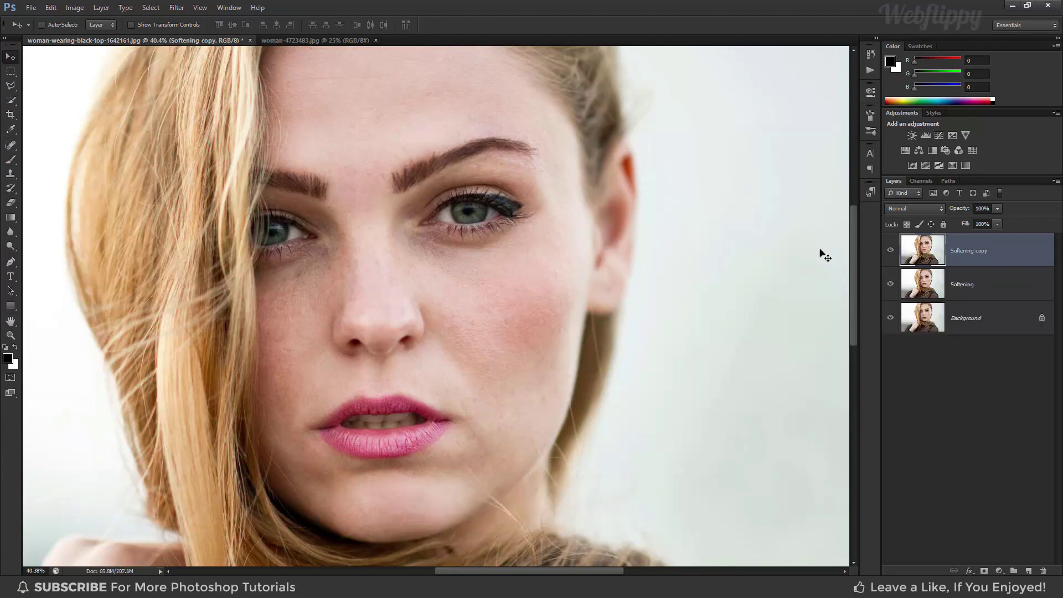
{"action": "double_click", "coordinate": [962, 252]}
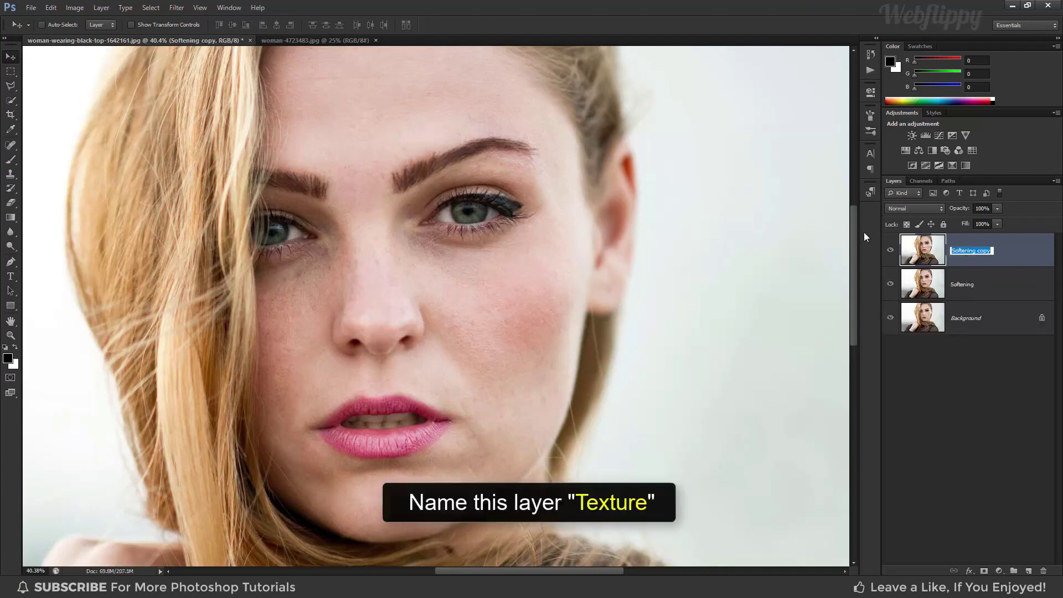
{"action": "type", "text": "Texture"}
{"action": "key", "text": "Return"}
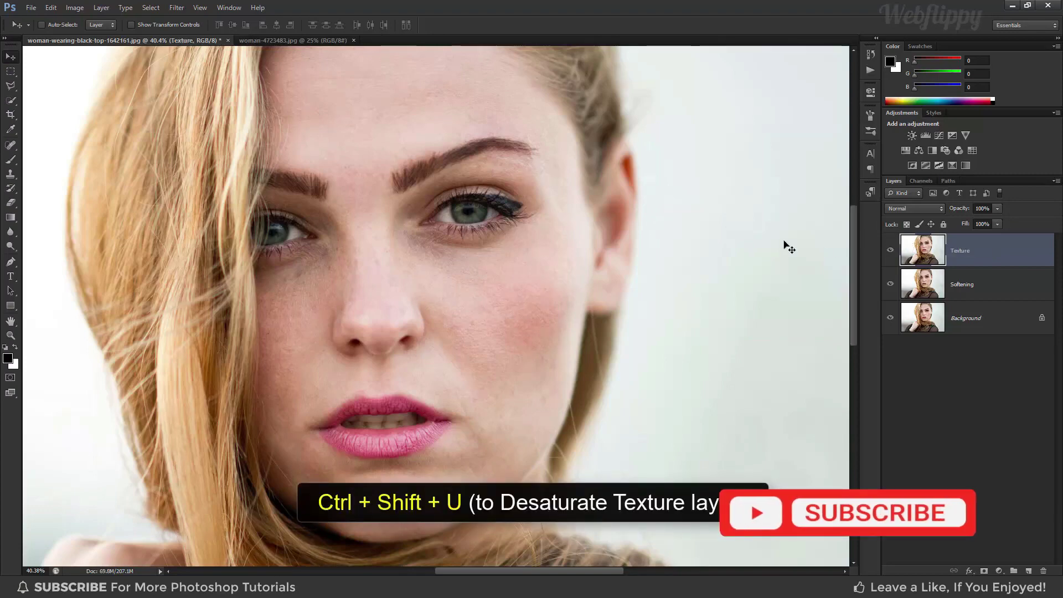
Desaturate the Texture layer and convert it to a Smart Object
{"action": "key", "text": "ctrl+shift+u"}
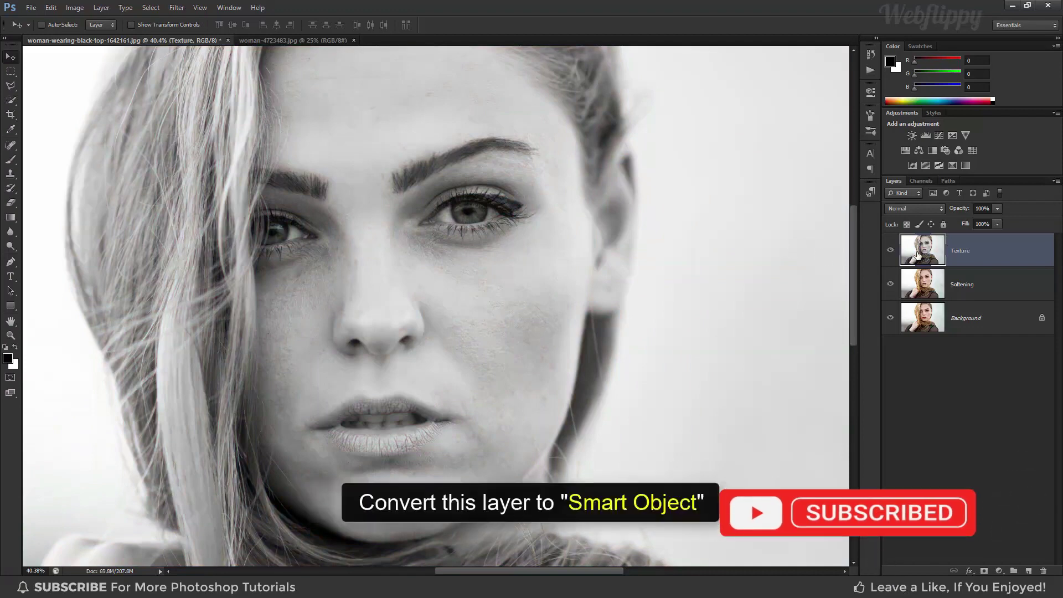
{"action": "right_click", "coordinate": [998, 257]}
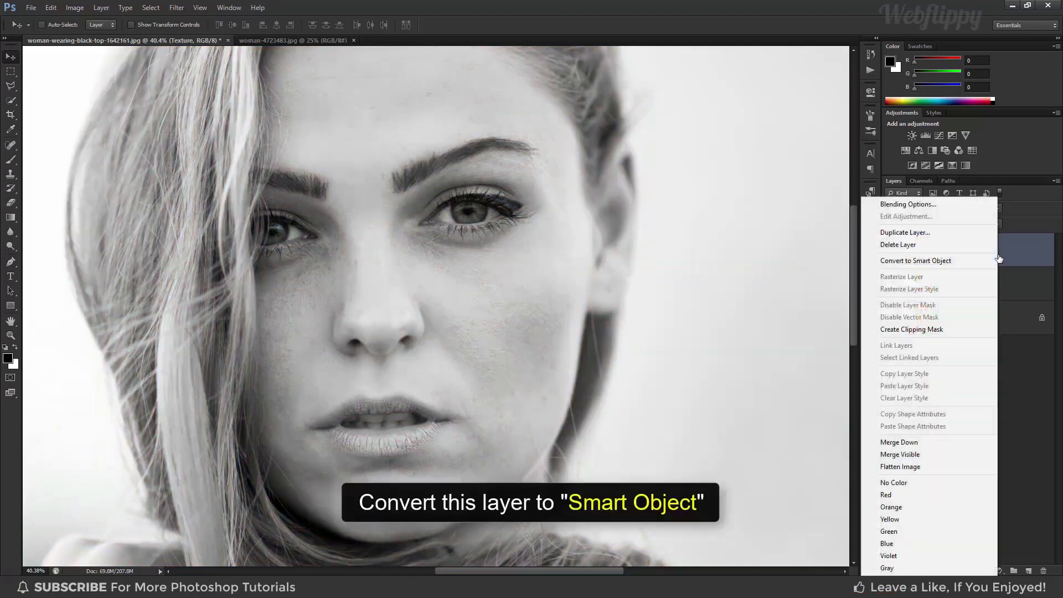
{"action": "left_click", "coordinate": [962, 260]}
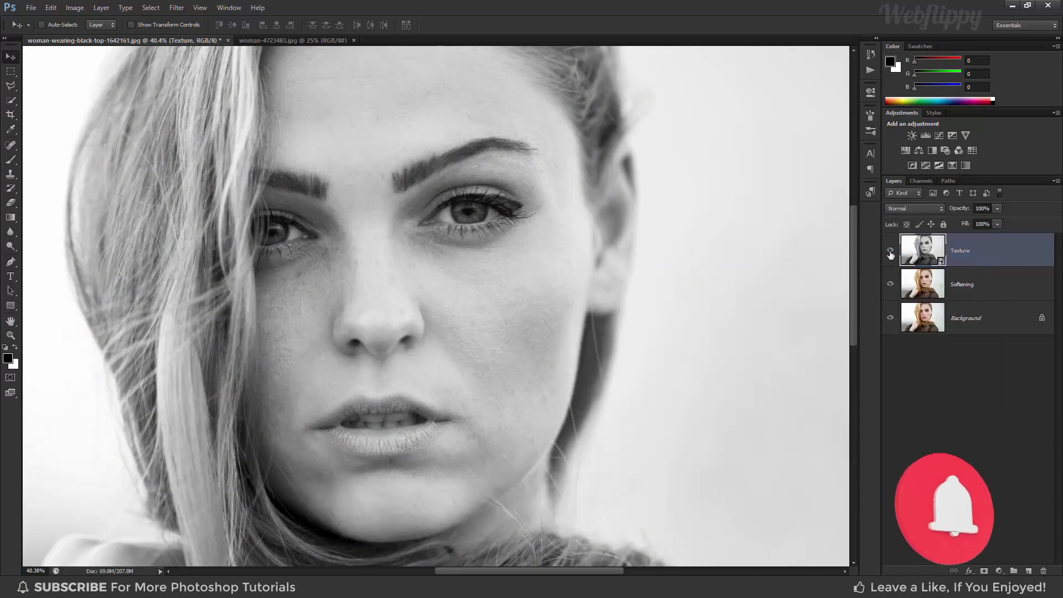
Hide the Texture layer and convert the Softening layer to a Smart Object
{"action": "left_click", "coordinate": [890, 255]}
{"action": "left_click", "coordinate": [976, 284]}
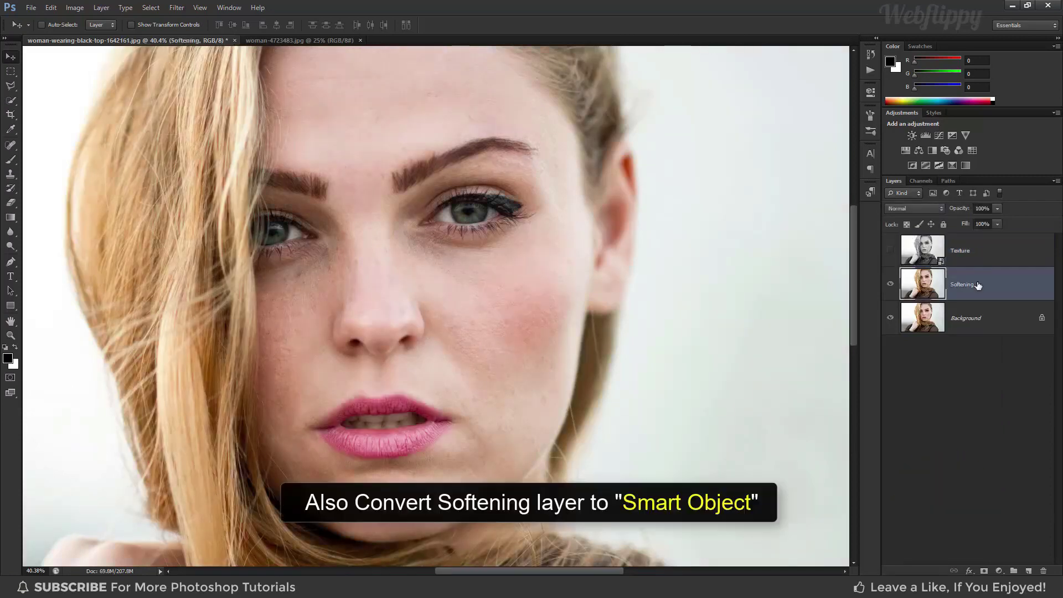
{"action": "right_click", "coordinate": [990, 286]}
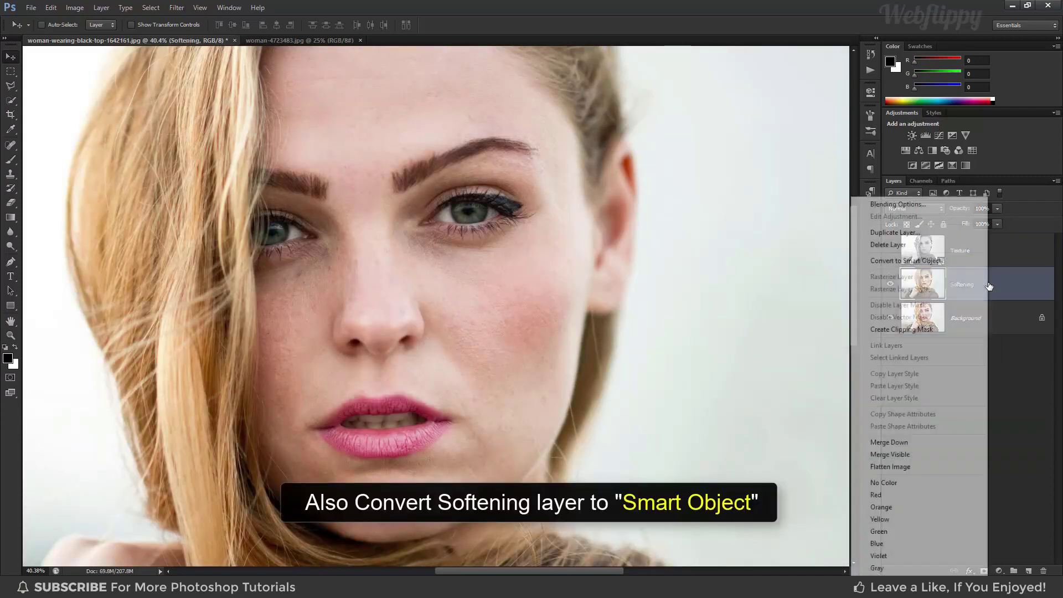
{"action": "left_click", "coordinate": [942, 265]}
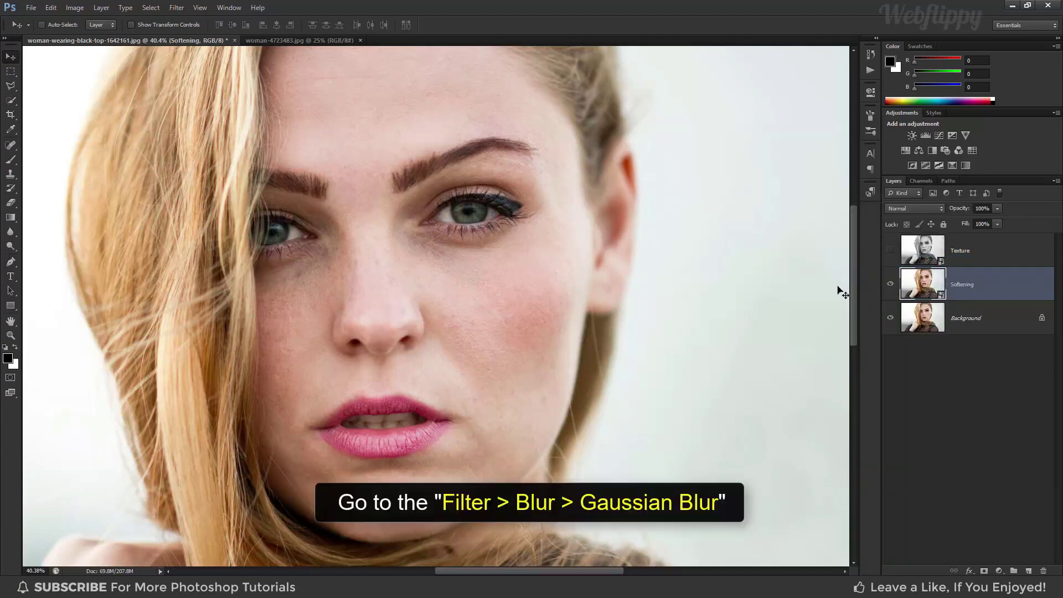
Apply a Gaussian Blur with a radius of 25 pixels to the Softening layer
{"action": "left_click", "coordinate": [177, 7]}
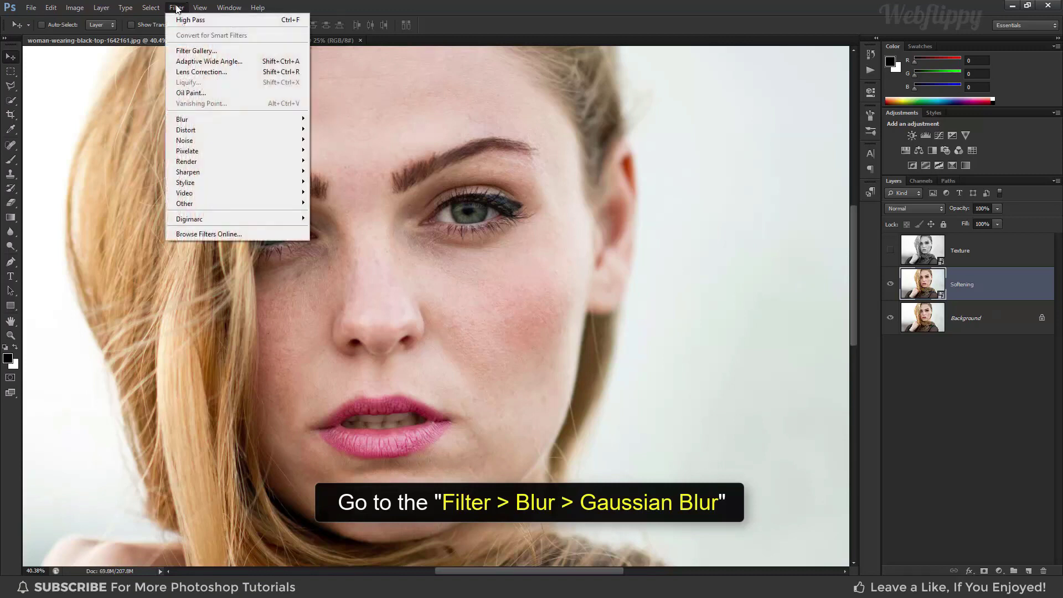
{"action": "mouse_move", "coordinate": [208, 126]}
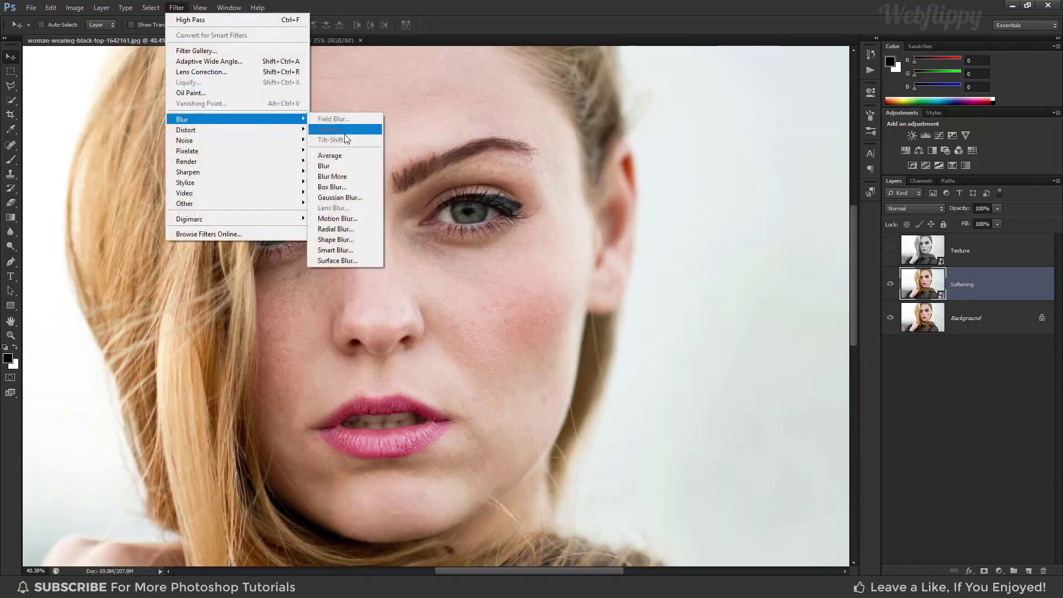
{"action": "left_click", "coordinate": [366, 198]}
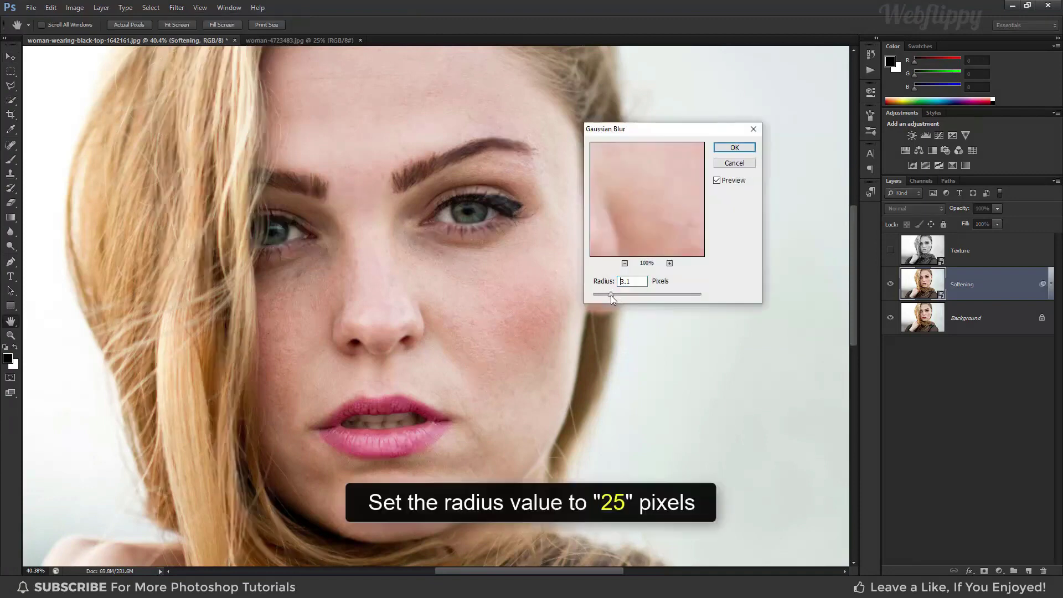
{"action": "left_click_drag", "start_coordinate": [628, 295], "coordinate": [642, 295]}
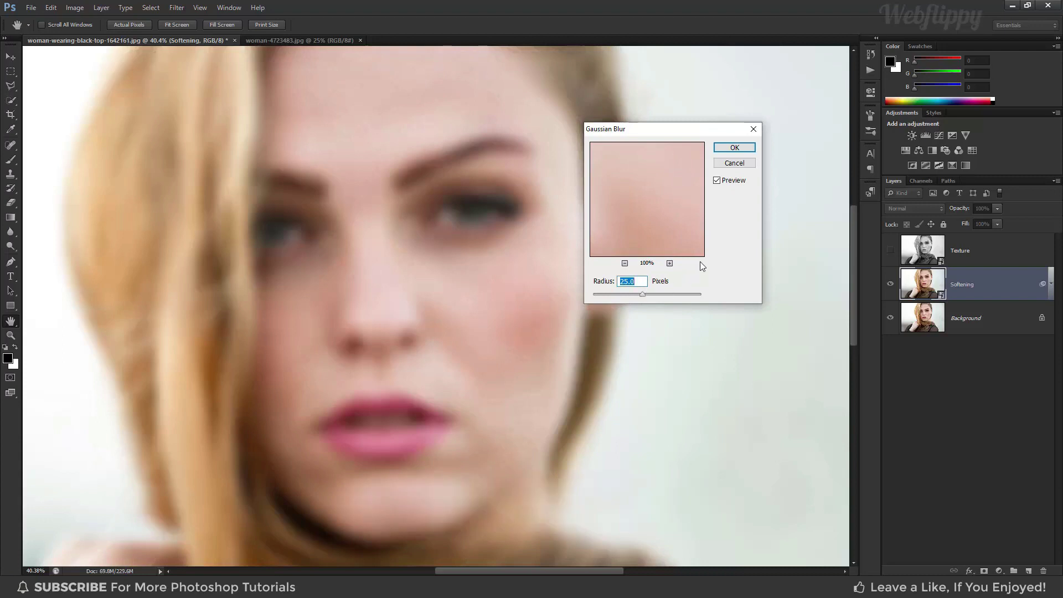
{"action": "left_click", "coordinate": [752, 147]}
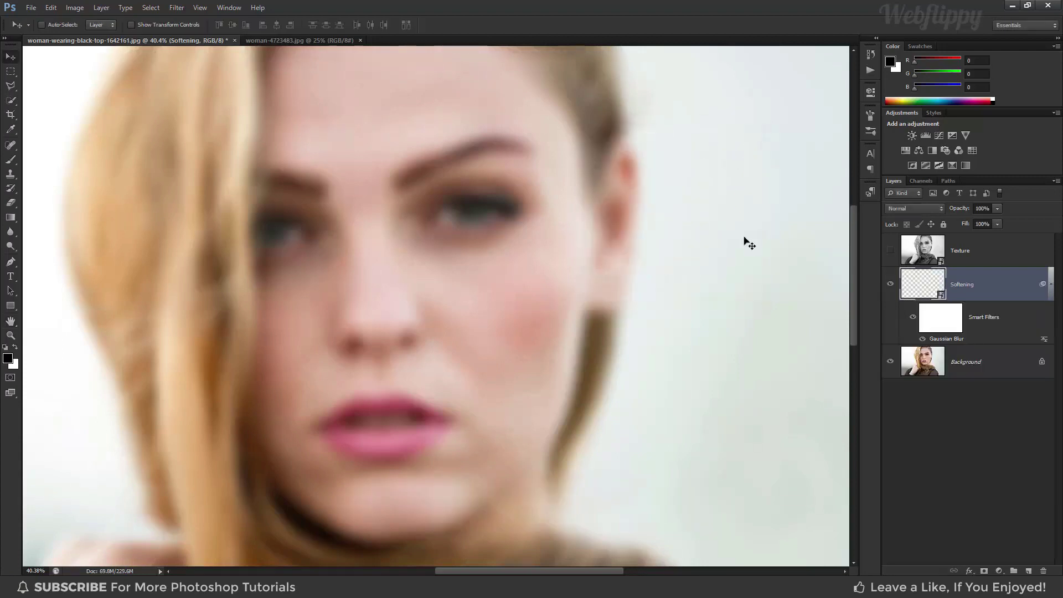
Apply a High Pass filter with a 3-pixel radius to the unhidden Texture layer and set its blending mode to Linear Light
{"action": "left_click", "coordinate": [911, 249]}
{"action": "left_click", "coordinate": [889, 255]}
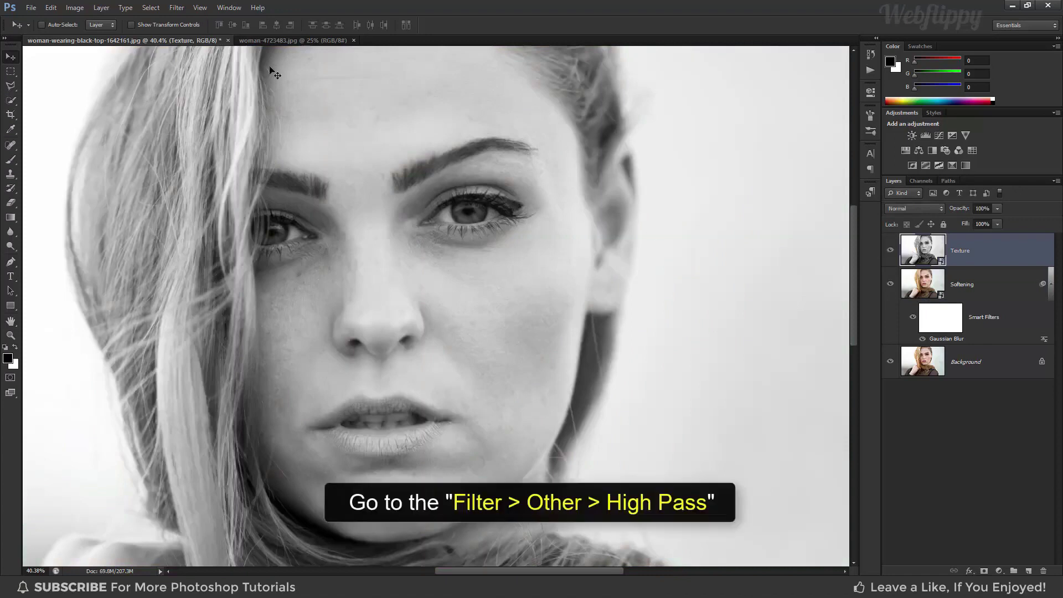
{"action": "left_click", "coordinate": [177, 8]}
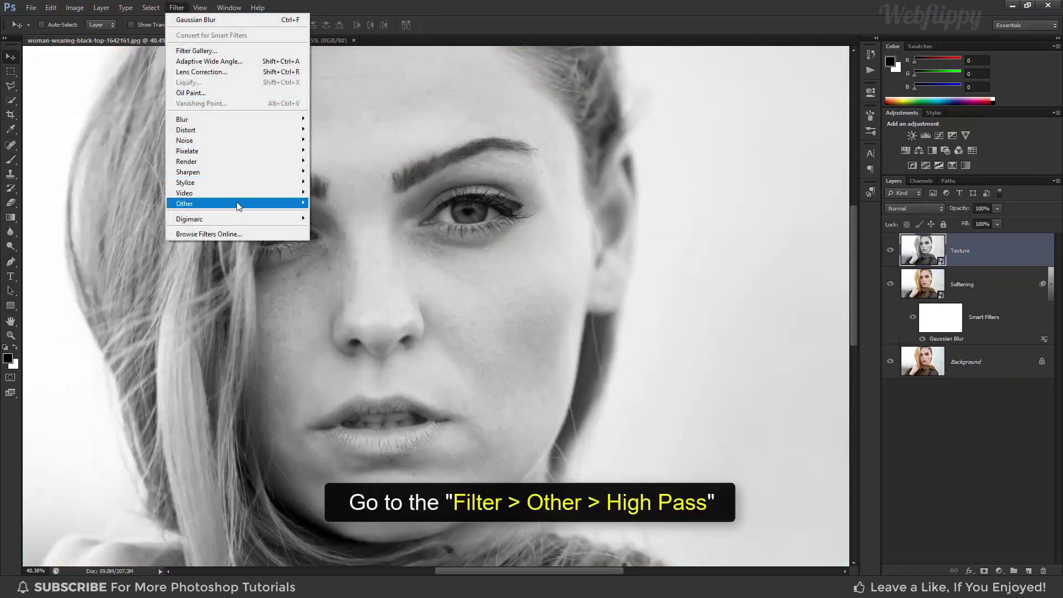
{"action": "mouse_move", "coordinate": [238, 206]}
{"action": "left_click", "coordinate": [338, 214]}
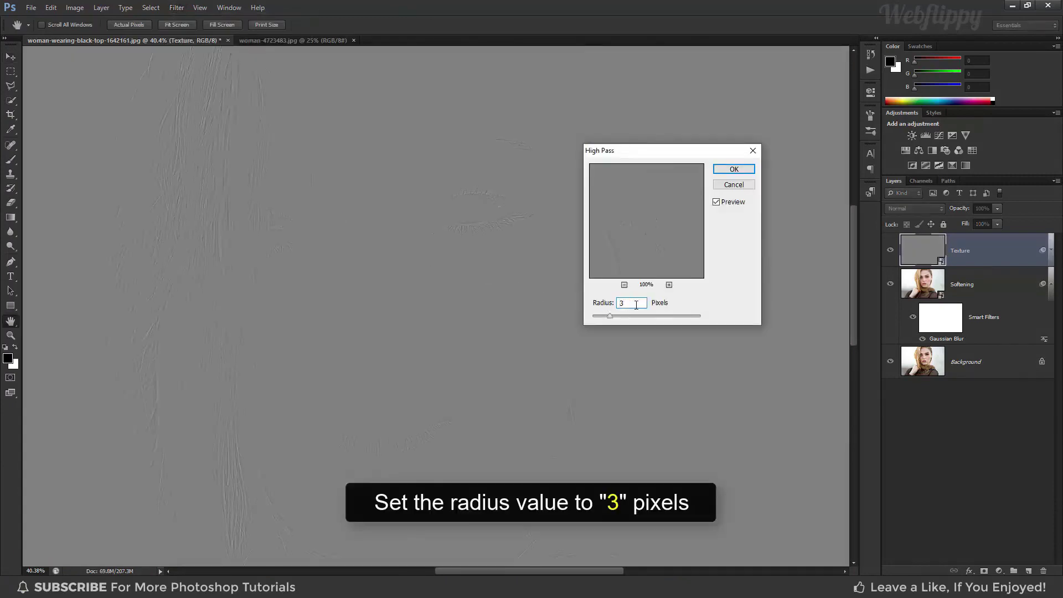
{"action": "left_click", "coordinate": [720, 171]}
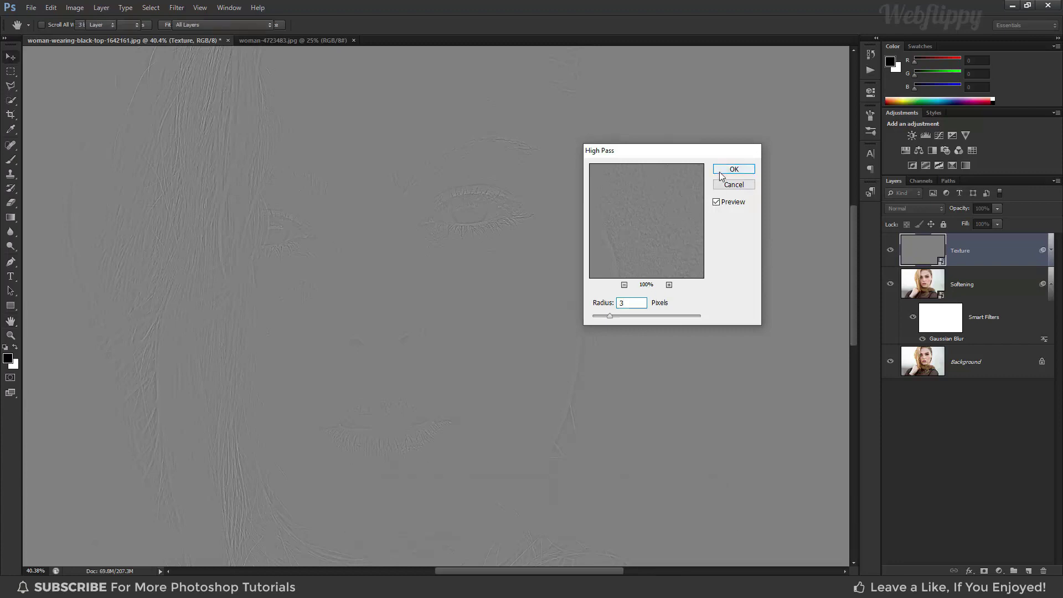
{"action": "left_click", "coordinate": [901, 210]}
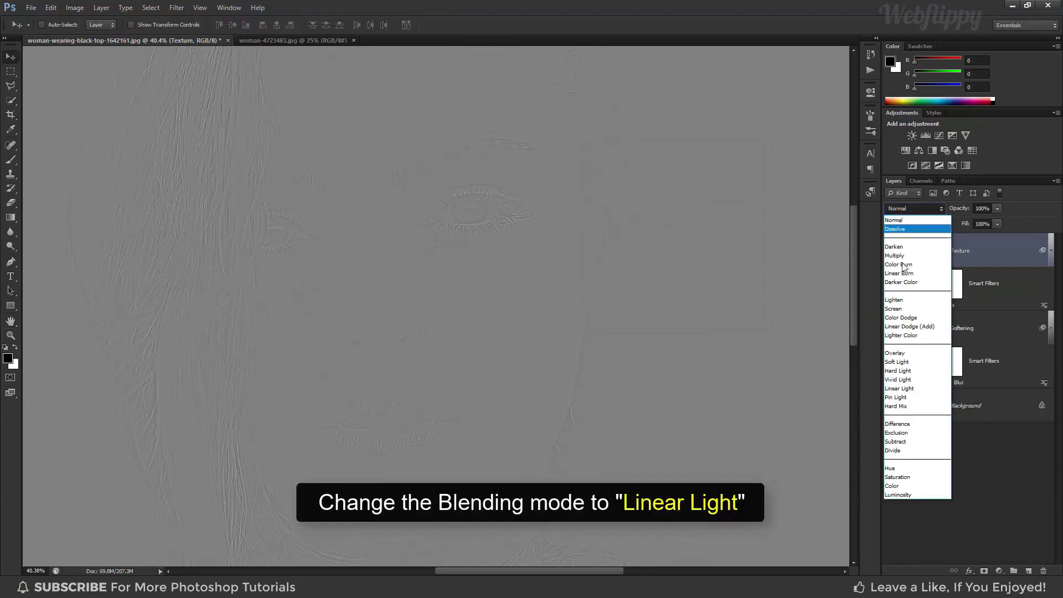
{"action": "left_click", "coordinate": [924, 389]}
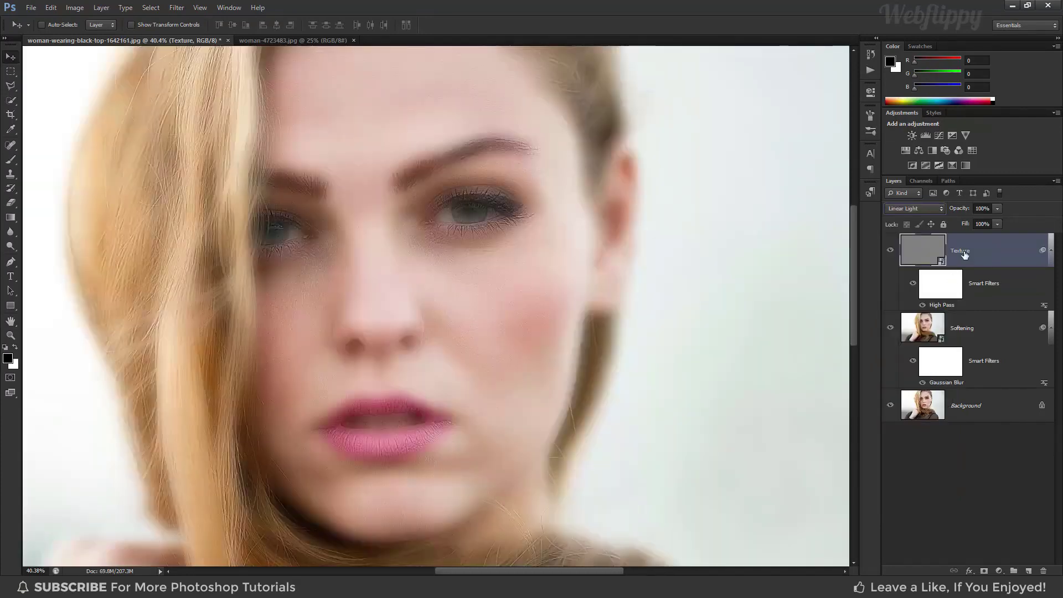
Group the Texture and Softening layers and add an inverted, fully black layer mask to the group
{"action": "left_click", "coordinate": [973, 330], "text": "ctrl"}
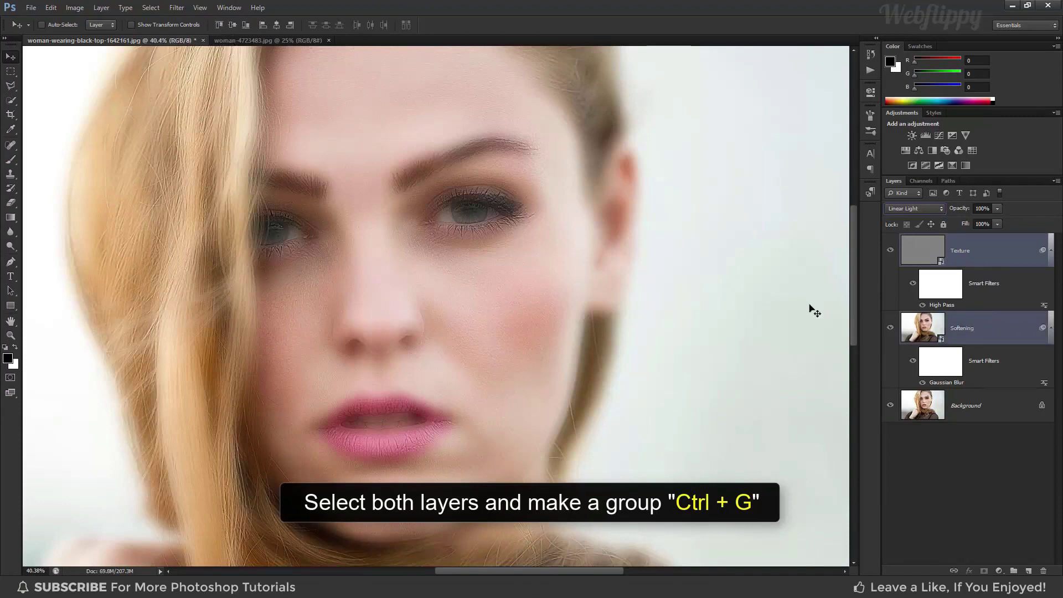
{"action": "key", "text": "ctrl+g"}
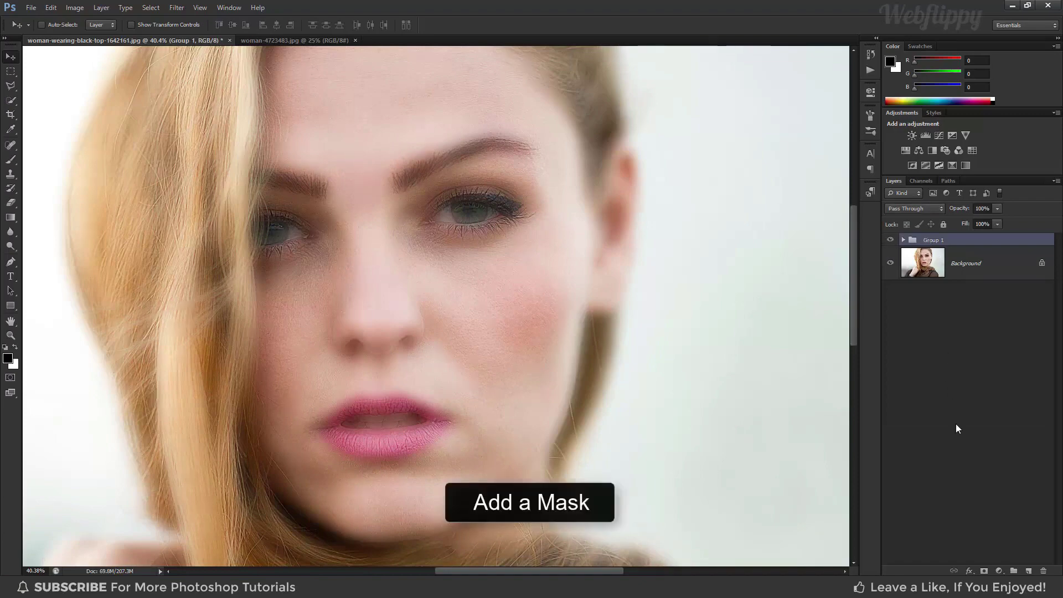
{"action": "left_click", "coordinate": [984, 571]}
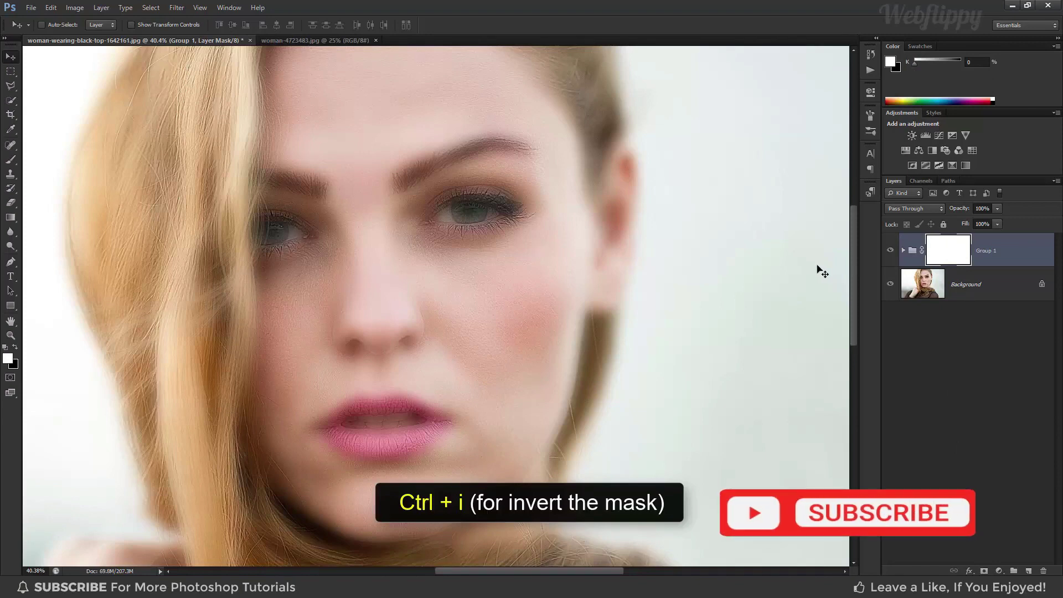
{"action": "key", "text": "ctrl+i"}
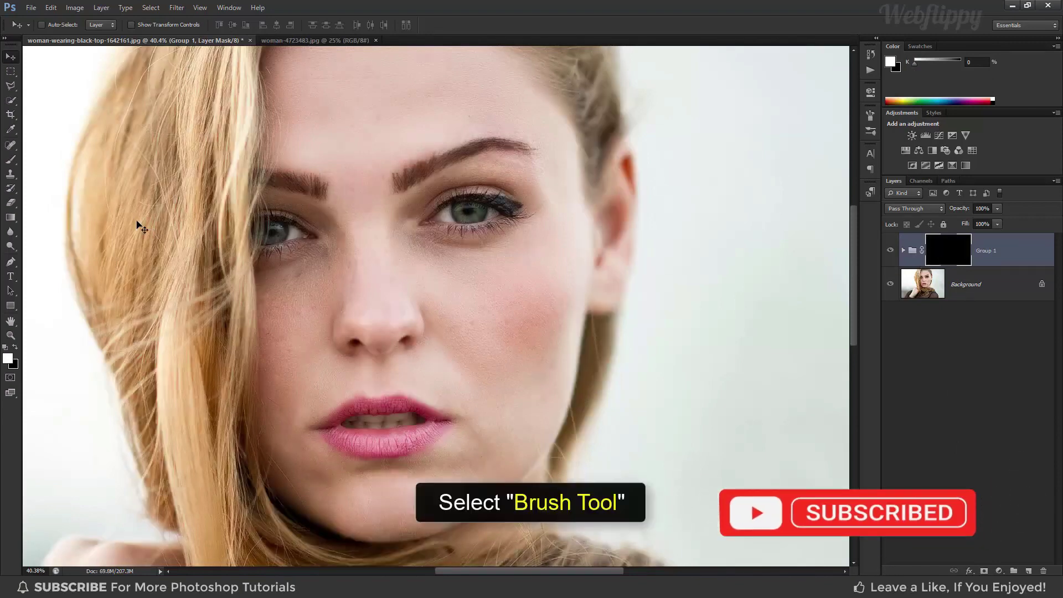
Set up the Brush tool with a white foreground and a soft round 200 px tip at 0% hardness, 100% opacity and 50% flow
{"action": "left_click", "coordinate": [13, 161]}
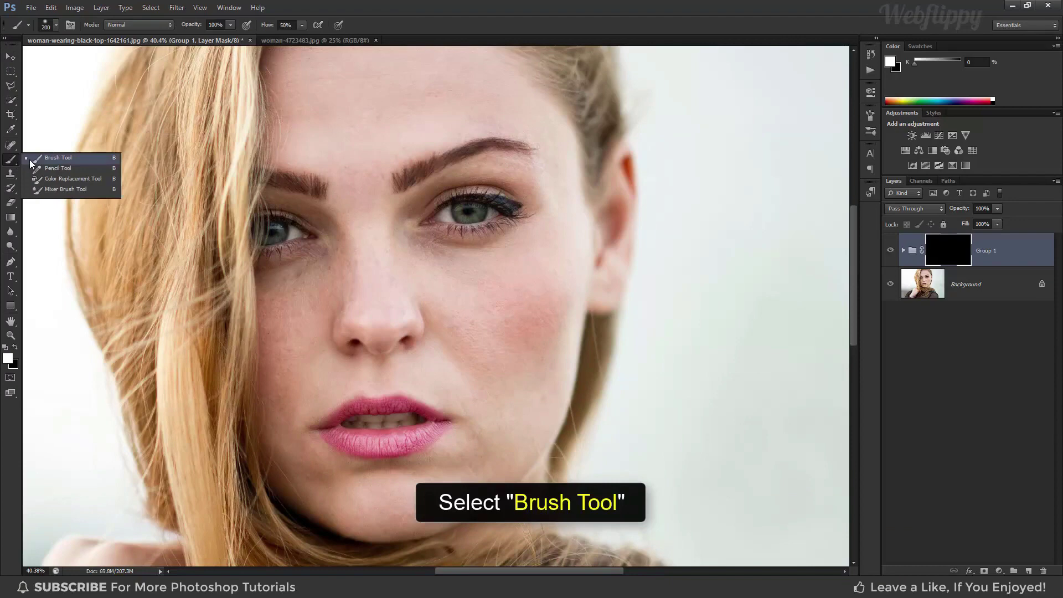
{"action": "left_click", "coordinate": [32, 159]}
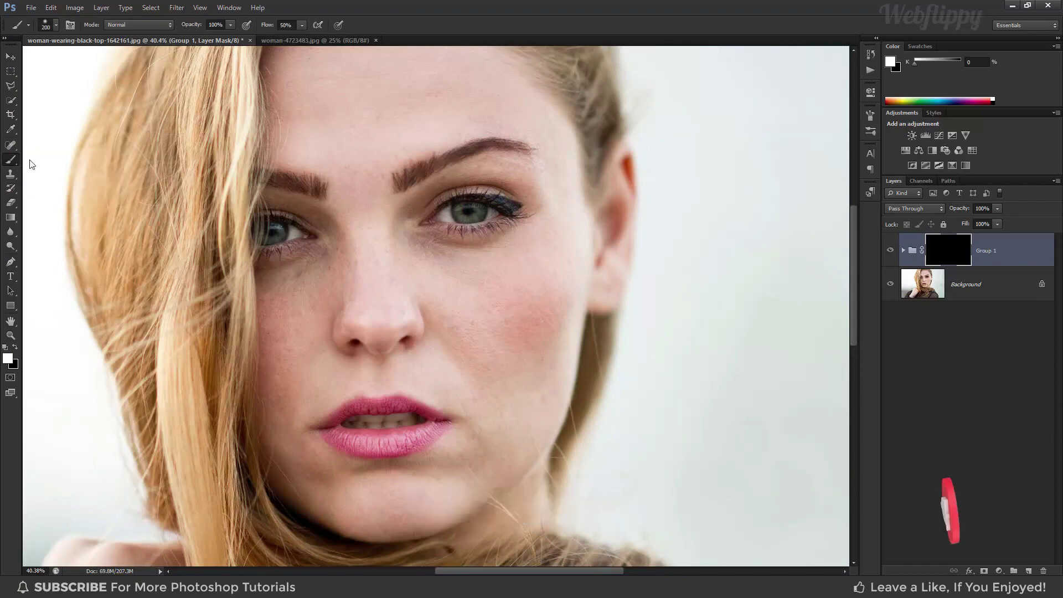
{"action": "left_click", "coordinate": [7, 360]}
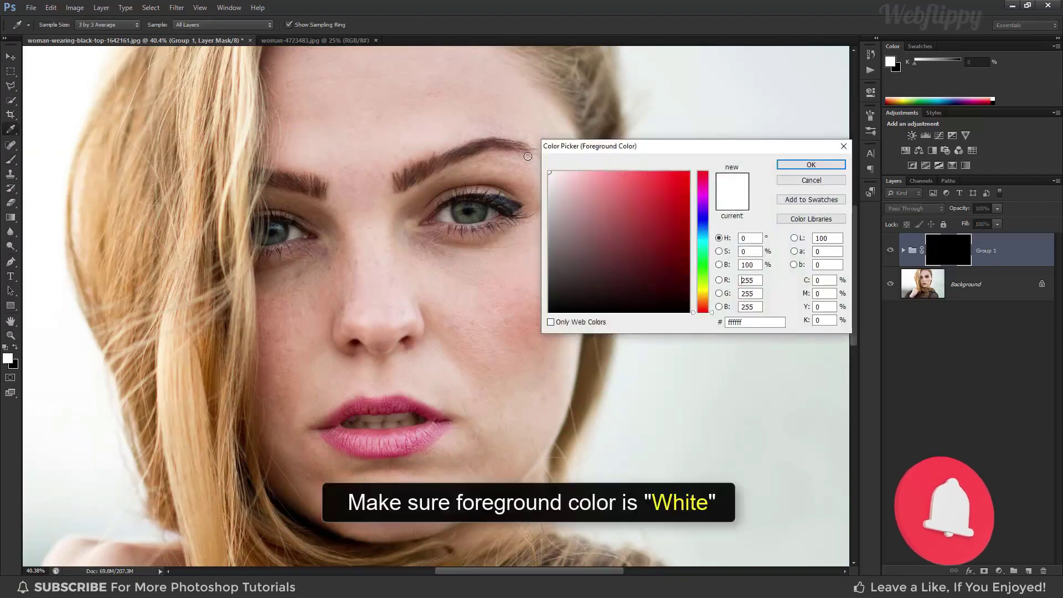
{"action": "left_click", "coordinate": [799, 164]}
{"action": "left_click", "coordinate": [52, 28]}
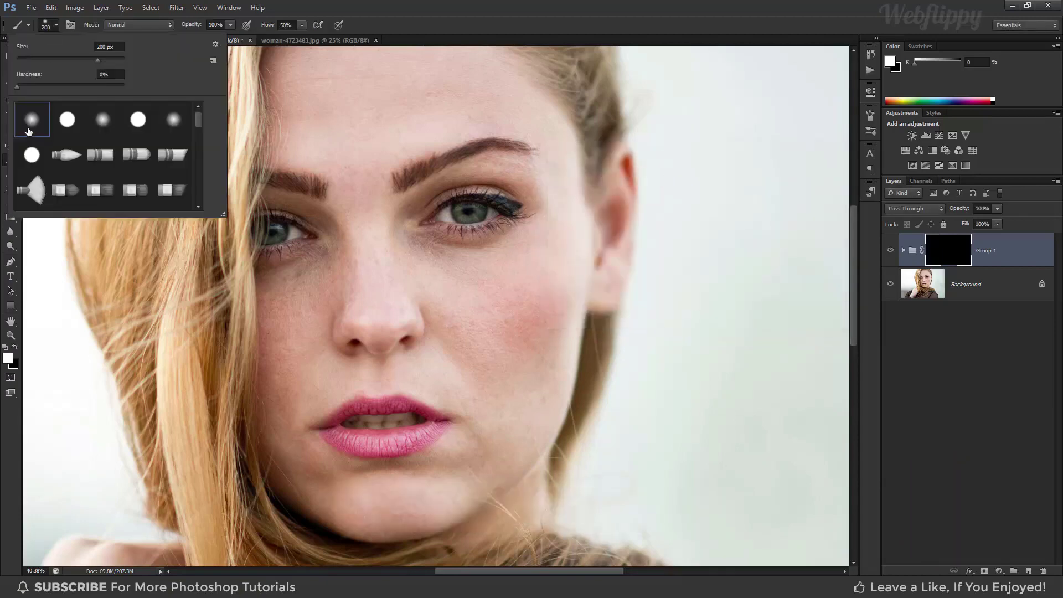
{"action": "left_click", "coordinate": [57, 27]}
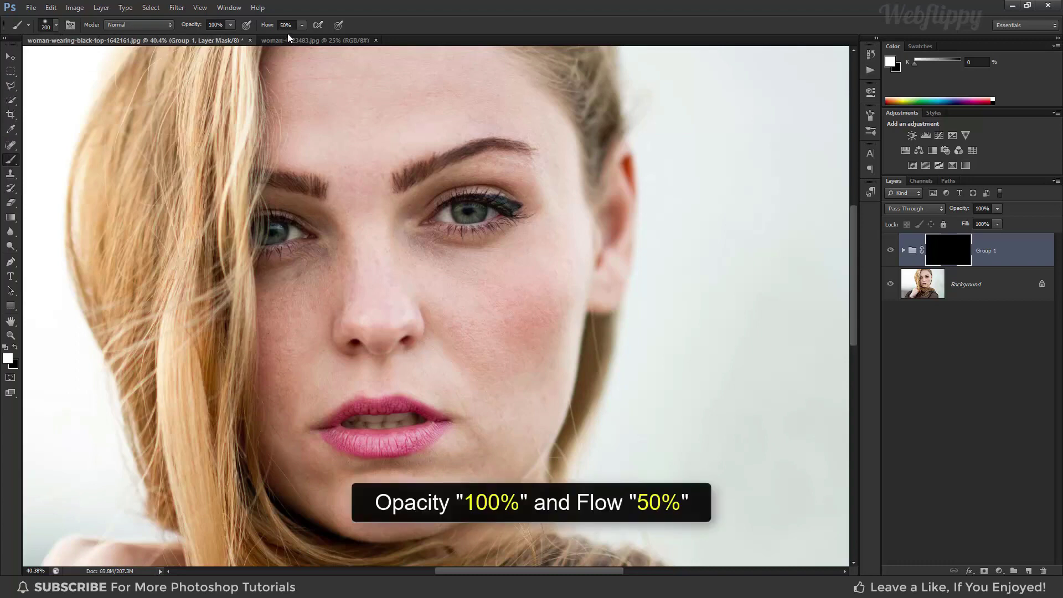
Paint white on the group mask over the forehead with a 250 px brush to reveal the skin smoothing
{"action": "left_click_drag", "start_coordinate": [368, 178], "coordinate": [360, 223]}
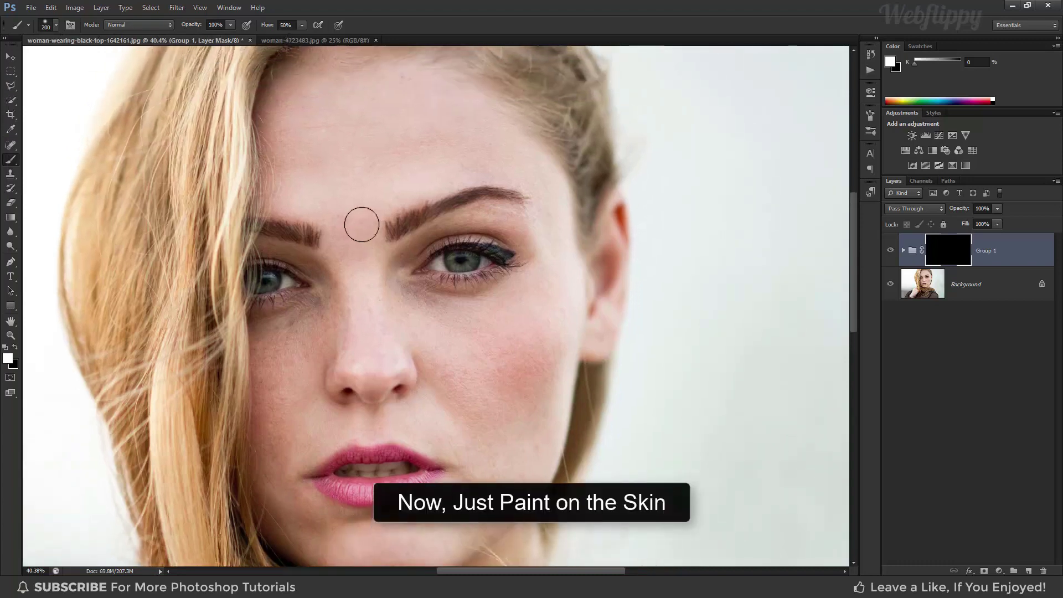
{"action": "key", "text": "bracketright"}
{"action": "key", "text": "bracketright"}
{"action": "key", "text": "bracketright"}
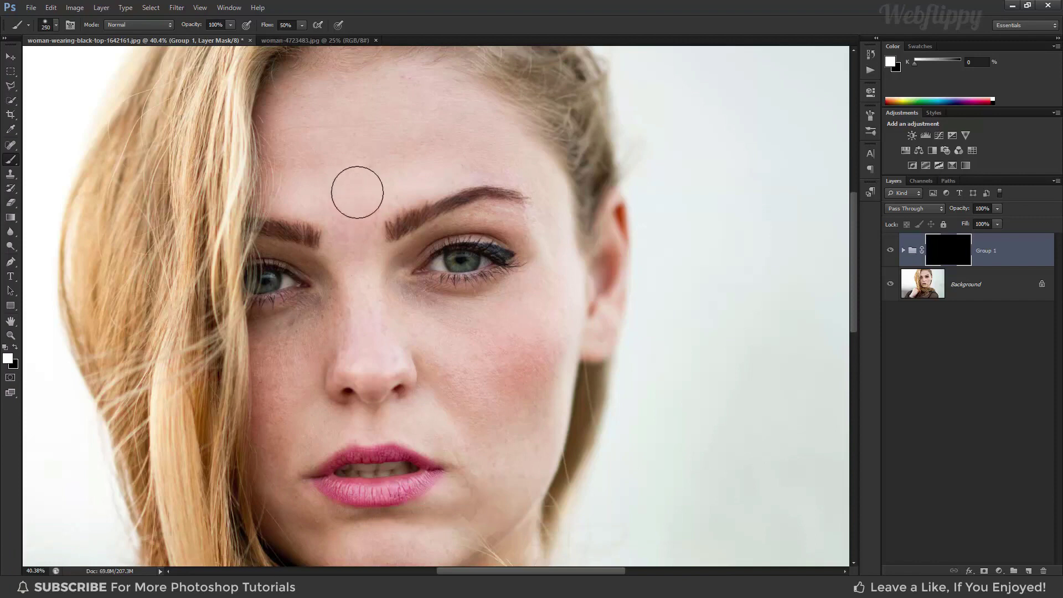
{"action": "mouse_move", "coordinate": [360, 186]}
{"action": "left_mouse_down"}
{"action": "mouse_move", "coordinate": [358, 154]}
{"action": "mouse_move", "coordinate": [322, 161]}
{"action": "mouse_move", "coordinate": [299, 125]}
{"action": "mouse_move", "coordinate": [413, 112]}
{"action": "mouse_move", "coordinate": [415, 137]}
{"action": "left_mouse_up"}
Paint the smoothing onto the bridge and tip of the nose in the group mask with a smaller brush
{"action": "key", "text": "bracketleft"}
{"action": "key", "text": "bracketleft"}
{"action": "key", "text": "bracketleft"}
{"action": "key", "text": "bracketleft"}
{"action": "key", "text": "bracketleft"}
{"action": "left_click_drag", "start_coordinate": [354, 246], "coordinate": [367, 331]}
{"action": "left_click_drag", "start_coordinate": [367, 331], "coordinate": [356, 280]}
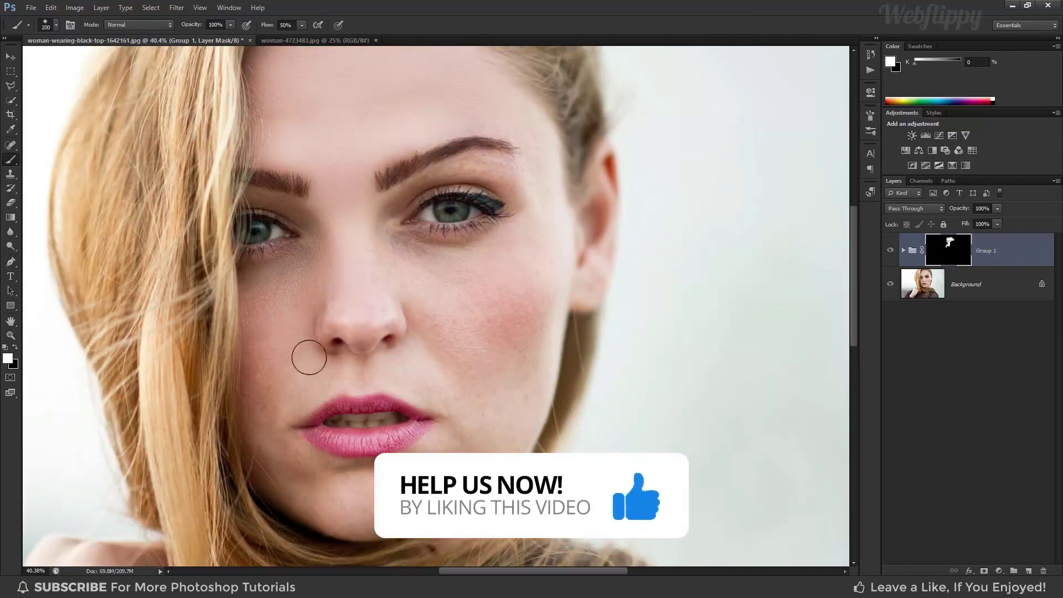
Brush the group mask white over the cheek beside the loose hair
{"action": "key", "text": "bracketright"}
{"action": "key", "text": "bracketright"}
{"action": "scroll", "coordinate": [273, 380], "scroll_direction": "down", "scroll_amount": 1}
{"action": "scroll", "coordinate": [355, 240], "scroll_direction": "up", "scroll_amount": 1}
Paint the mask around the uncovered eye with a 150 px brush and over the adjoining cheek with a 250 px brush
{"action": "key", "text": "bracketleft"}
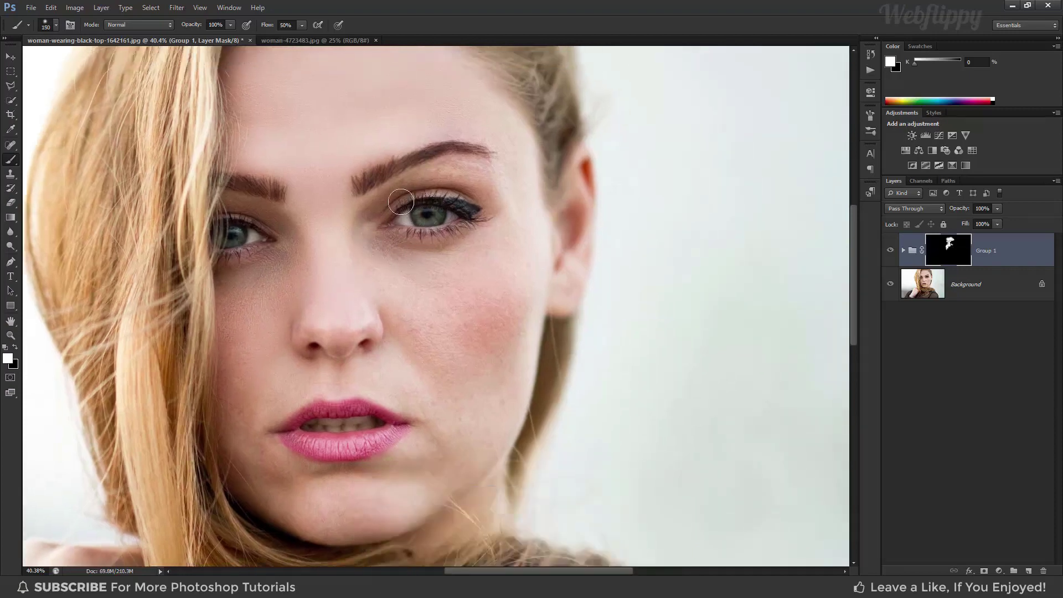
{"action": "key", "text": "bracketright"}
{"action": "key", "text": "bracketright"}
{"action": "key", "text": "bracketright"}
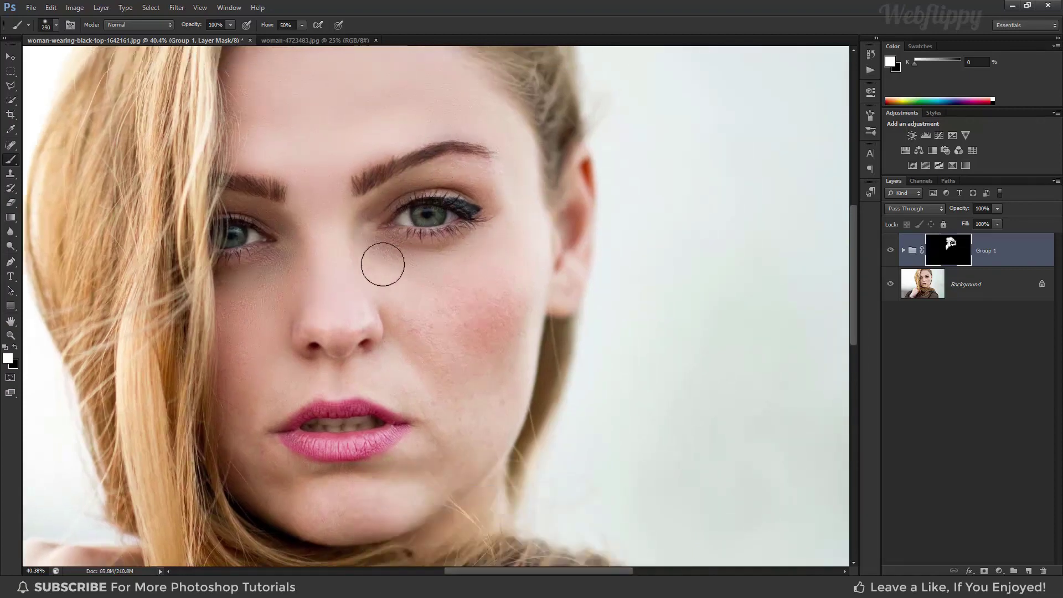
{"action": "left_click_drag", "start_coordinate": [475, 417], "coordinate": [456, 373]}
{"action": "scroll", "coordinate": [432, 359], "scroll_direction": "down", "scroll_amount": 3}
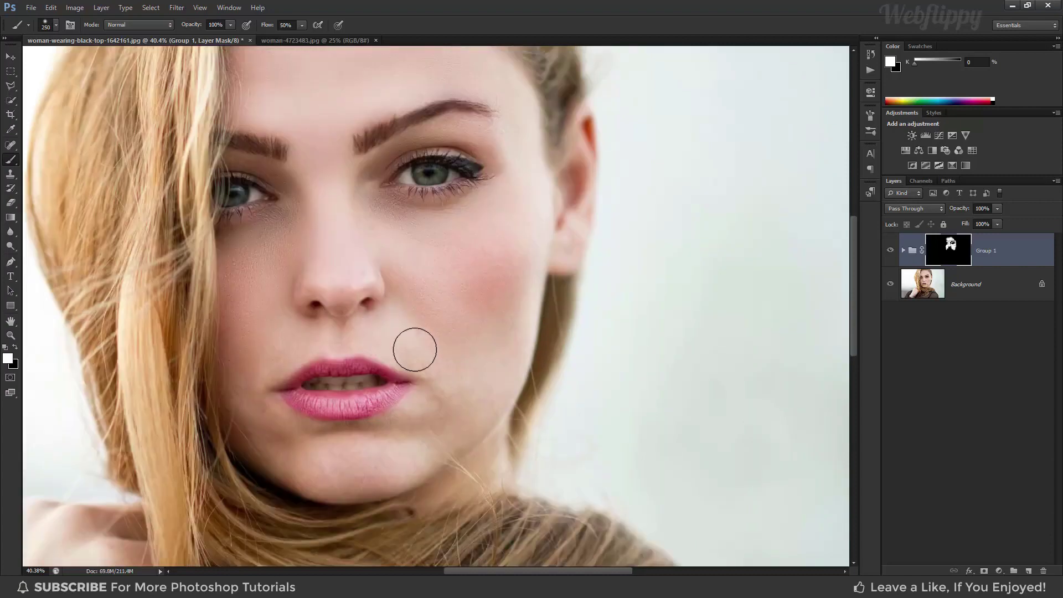
Paint the mask over the skin around the mouth and chin with a 175 px brush, leaving out the lips
{"action": "key", "text": "bracketleft"}
{"action": "key", "text": "bracketleft"}
{"action": "key", "text": "bracketleft"}
{"action": "key", "text": "bracketleft"}
{"action": "key", "text": "bracketleft"}
{"action": "key", "text": "bracketleft"}
{"action": "key", "text": "bracketright"}
{"action": "key", "text": "bracketright"}
{"action": "key", "text": "bracketright"}
{"action": "key", "text": "bracketright"}
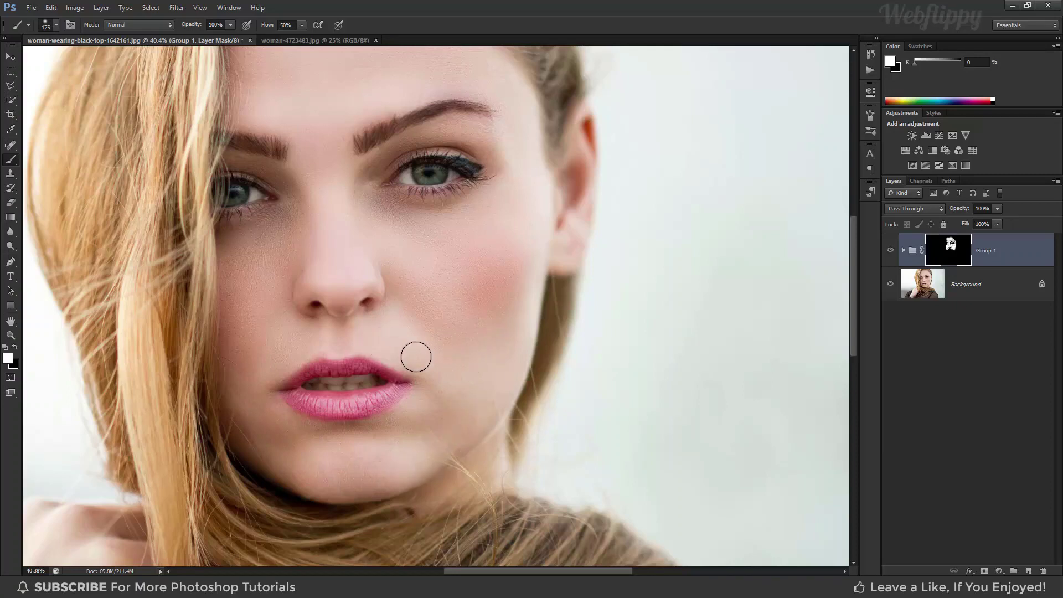
{"action": "scroll", "coordinate": [408, 337], "scroll_direction": "up", "scroll_amount": 2}
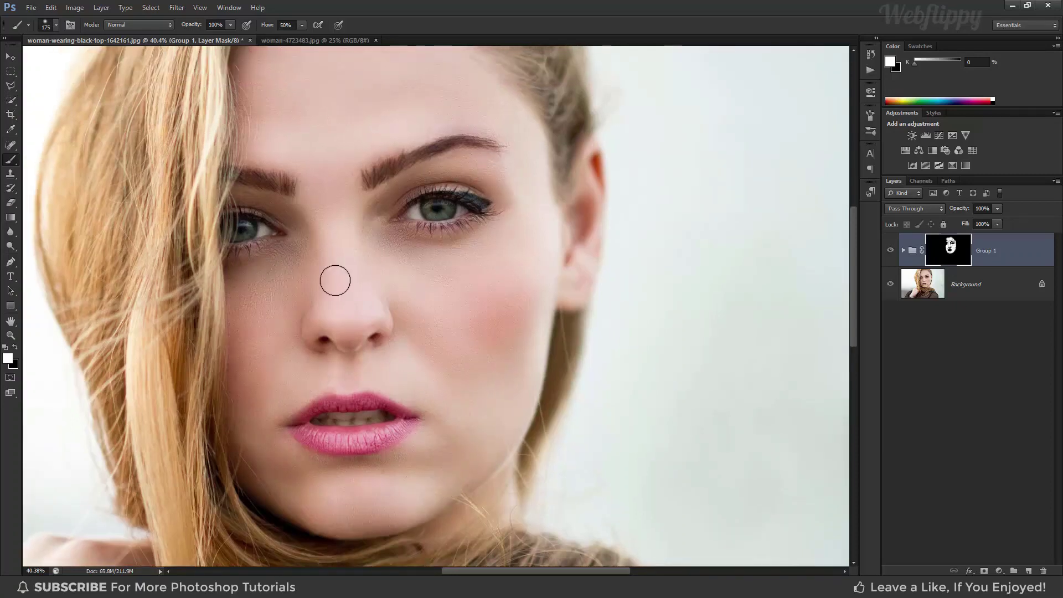
Lower the group's opacity to 91% and toggle its visibility to compare the portrait before and after smoothing
{"action": "left_click", "coordinate": [11, 57]}
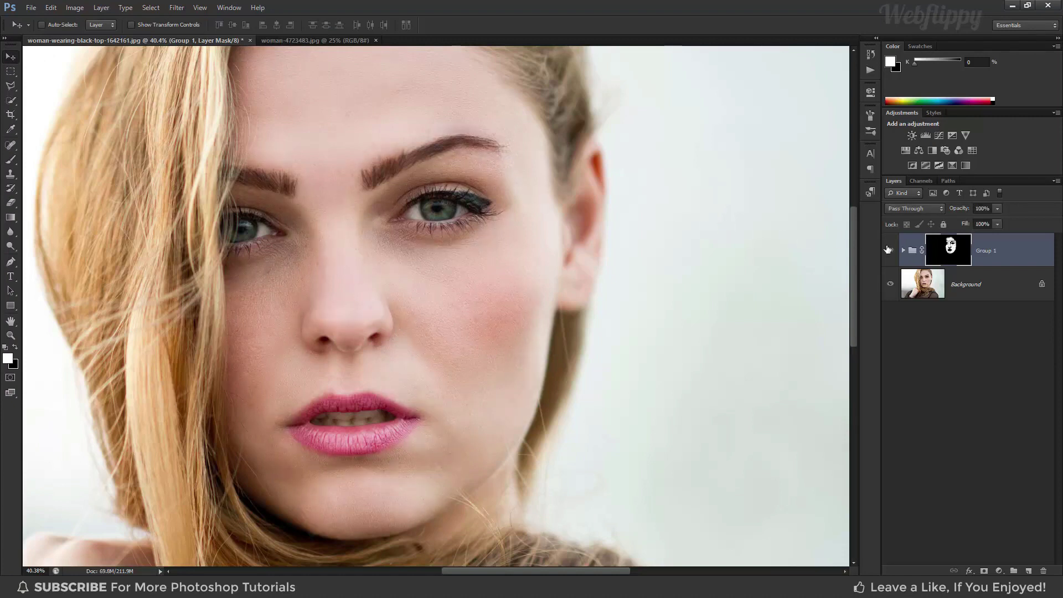
{"action": "left_click", "coordinate": [997, 208]}
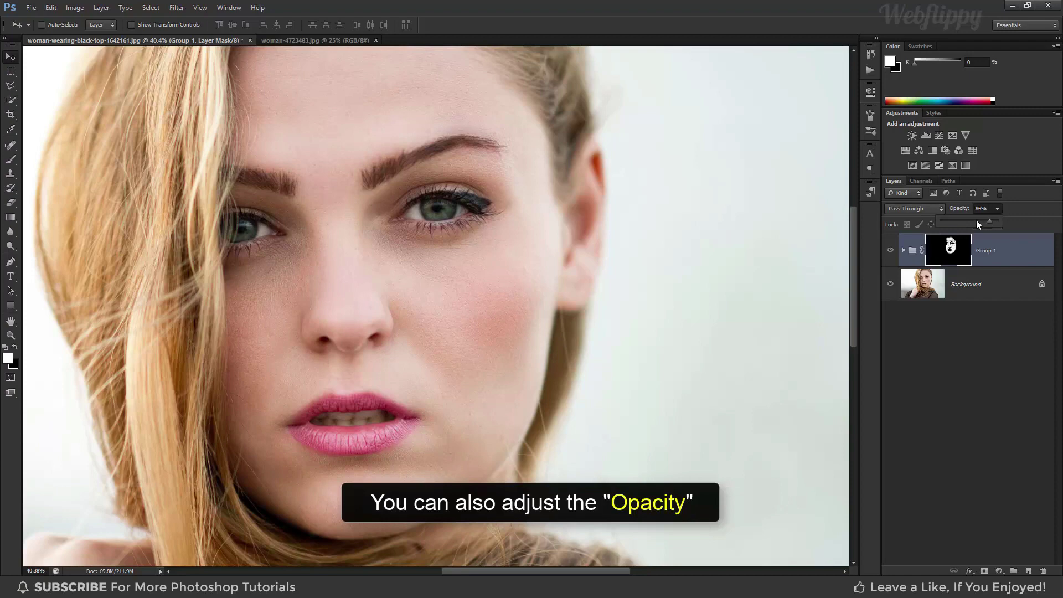
{"action": "left_click_drag", "start_coordinate": [977, 220], "coordinate": [992, 221]}
{"action": "left_click", "coordinate": [890, 251]}
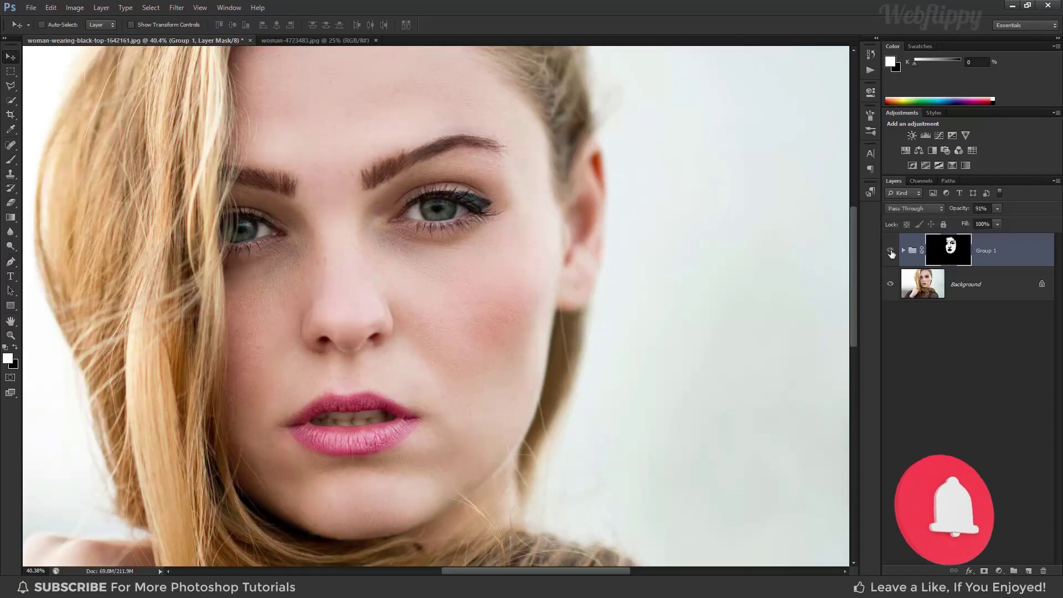
{"action": "left_click", "coordinate": [891, 251]}
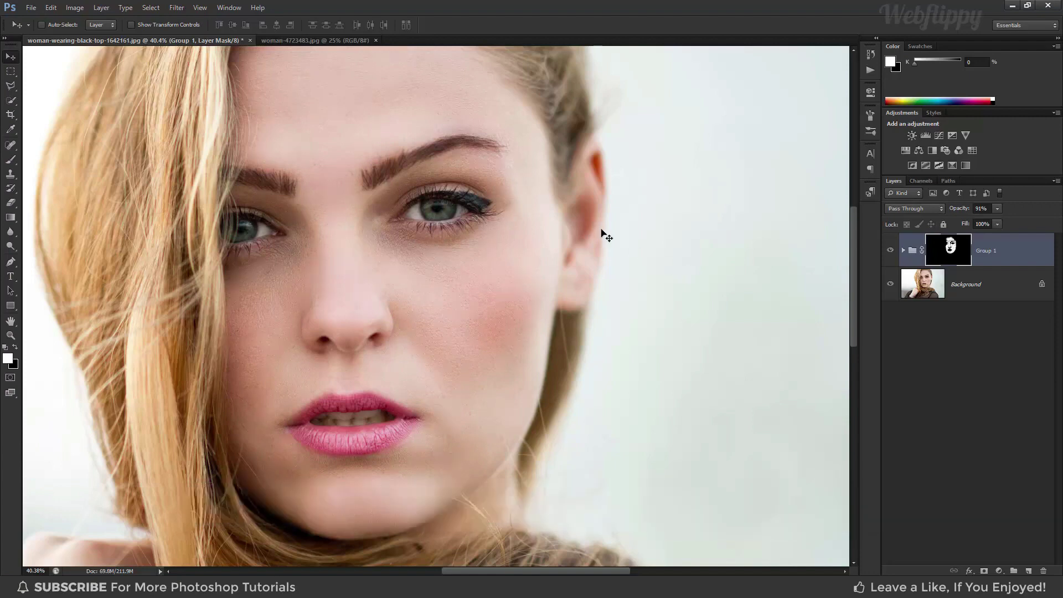
Switch to woman-4723483.jpg and load the action file "Webflippy - High-End Skin Softening (v2)"
{"action": "left_click", "coordinate": [349, 42]}
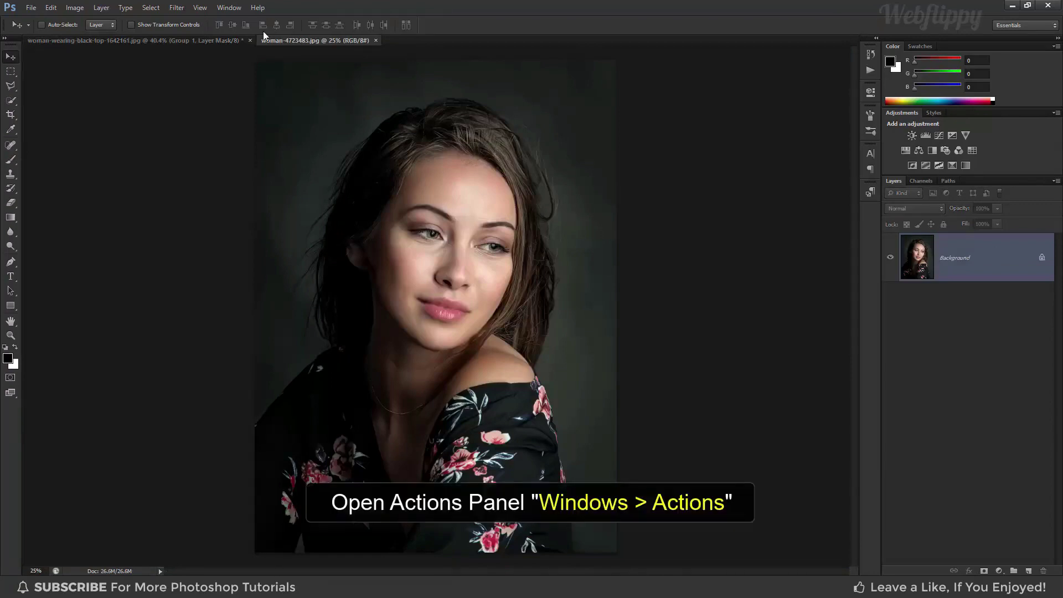
{"action": "left_click", "coordinate": [239, 8]}
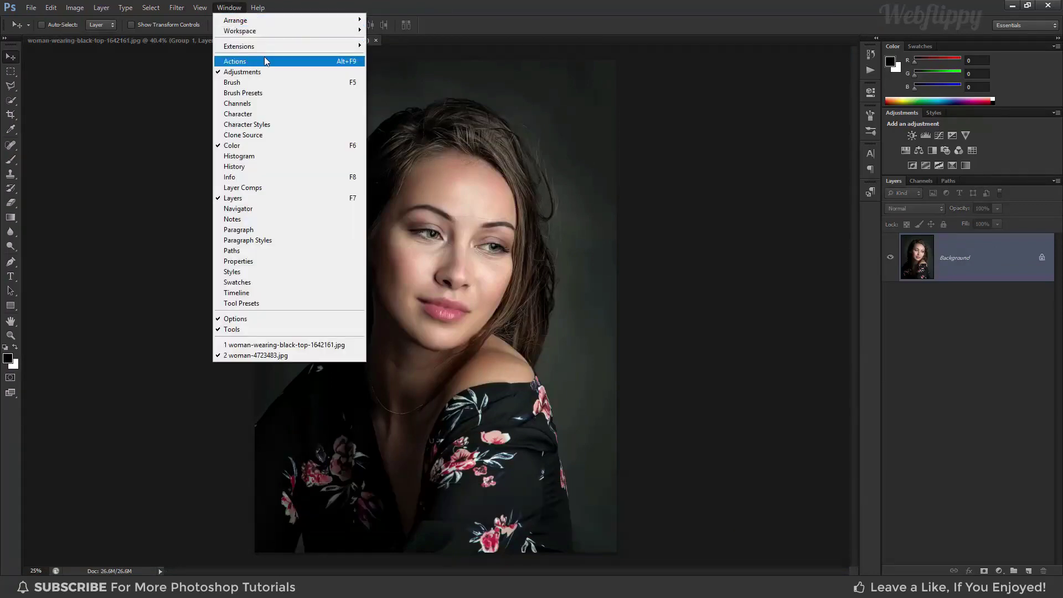
{"action": "left_click", "coordinate": [264, 57]}
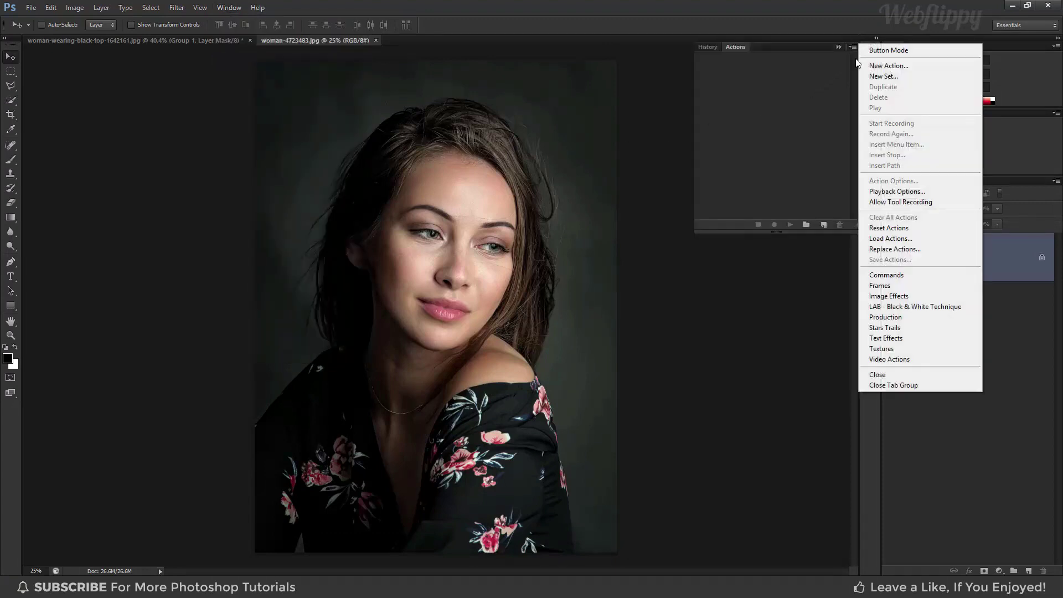
{"action": "left_click", "coordinate": [886, 239]}
{"action": "left_click", "coordinate": [436, 114]}
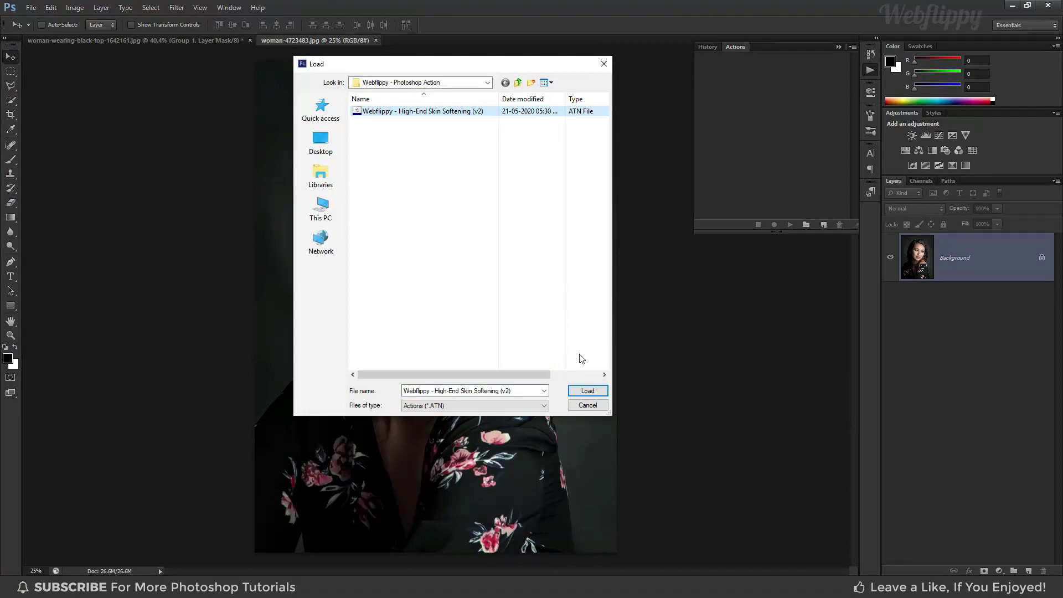
{"action": "left_click", "coordinate": [586, 392]}
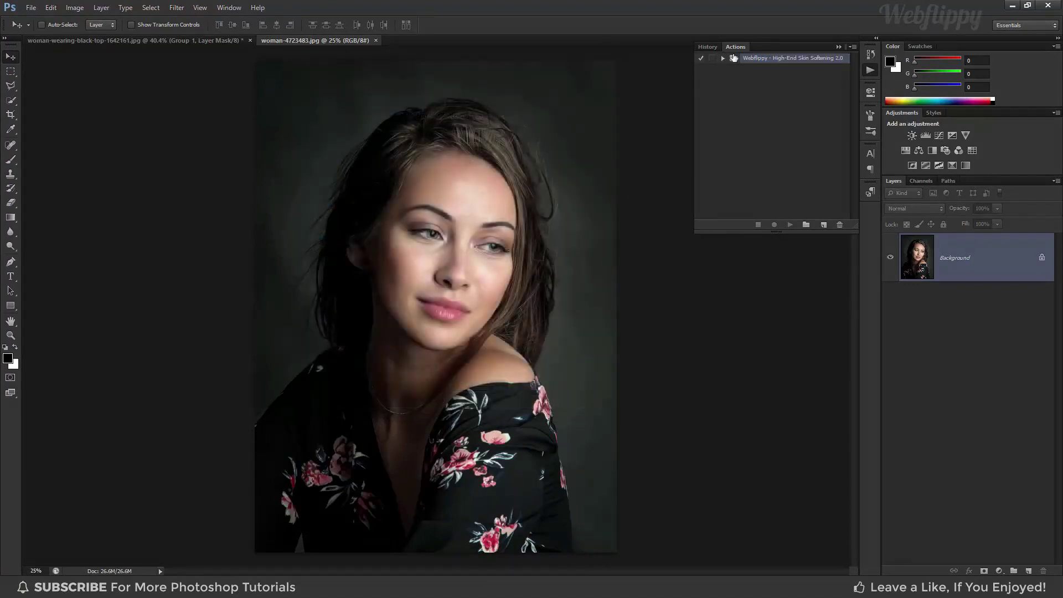
Play the "CLICK HERE & PLAY IT" action from the Webflippy - High-End Skin Softening 2.0 set
{"action": "left_click", "coordinate": [723, 58]}
{"action": "left_click", "coordinate": [767, 70]}
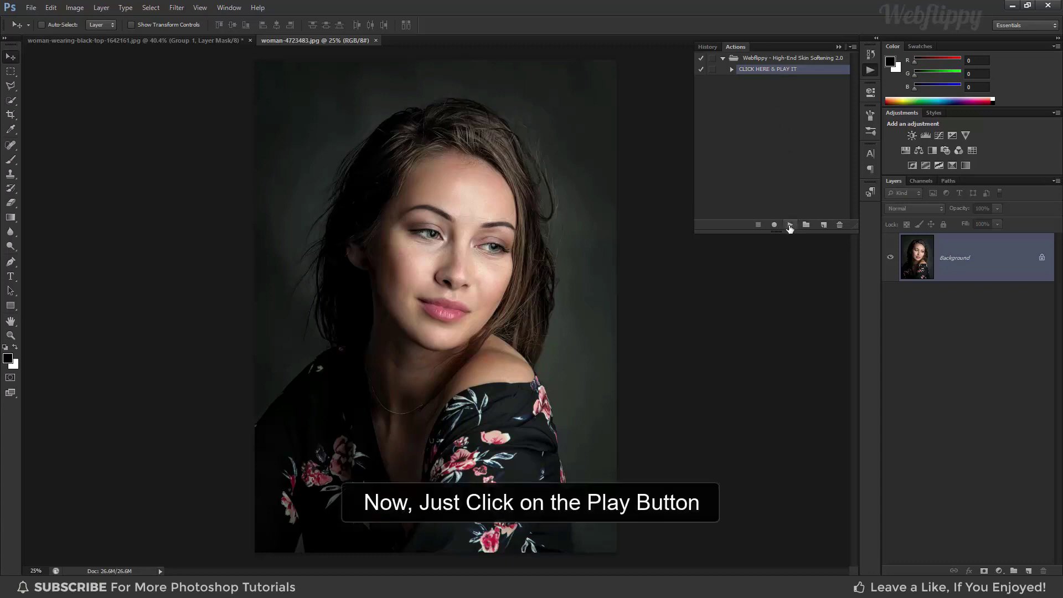
{"action": "left_click", "coordinate": [790, 226]}
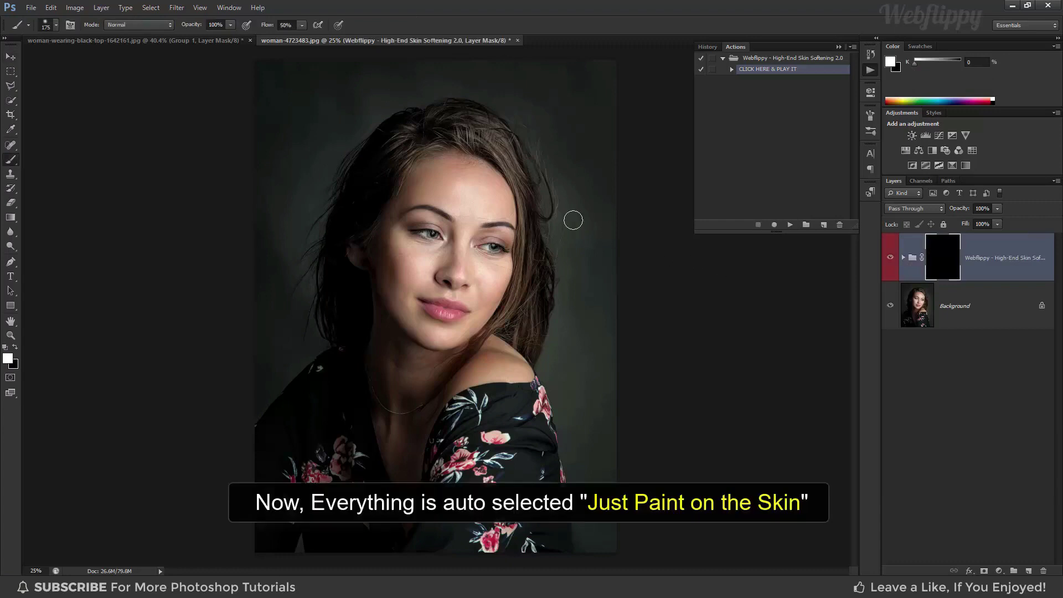
Paint white on the new group's mask over the forehead, nose bridge and shaded cheek with a 150 to 175 px brush
{"action": "scroll", "coordinate": [490, 219], "scroll_direction": "up", "scroll_amount": 5}
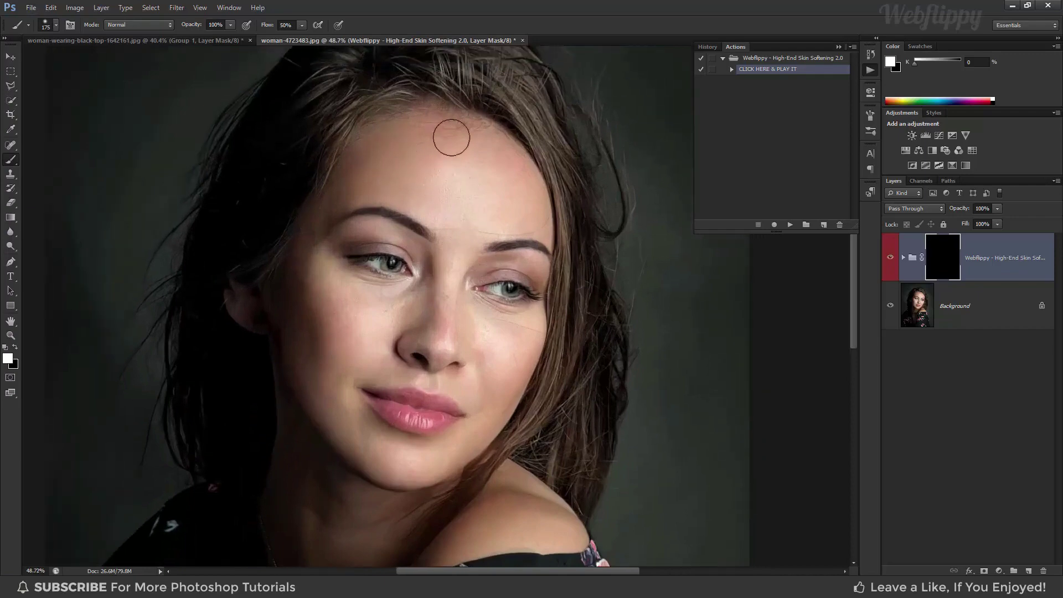
{"action": "mouse_move", "coordinate": [452, 137]}
{"action": "left_mouse_down"}
{"action": "mouse_move", "coordinate": [512, 190]}
{"action": "mouse_move", "coordinate": [458, 220]}
{"action": "mouse_move", "coordinate": [467, 207]}
{"action": "mouse_move", "coordinate": [439, 301]}
{"action": "left_mouse_up"}
{"action": "key", "text": "bracketleft"}
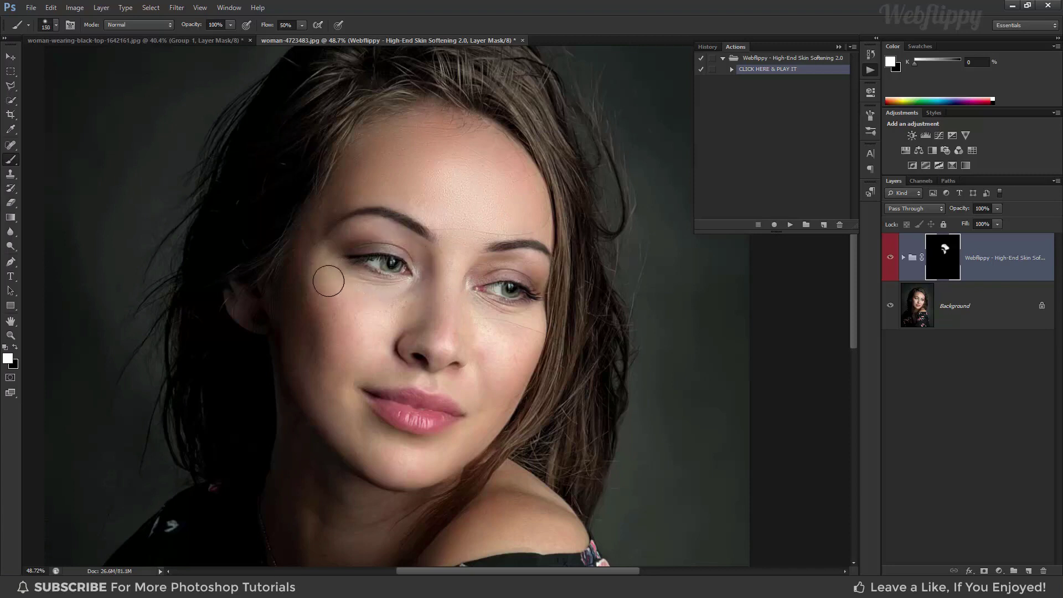
{"action": "mouse_move", "coordinate": [328, 282]}
{"action": "left_mouse_down"}
{"action": "mouse_move", "coordinate": [345, 326]}
{"action": "mouse_move", "coordinate": [330, 327]}
{"action": "mouse_move", "coordinate": [315, 370]}
{"action": "mouse_move", "coordinate": [357, 369]}
{"action": "mouse_move", "coordinate": [356, 382]}
{"action": "mouse_move", "coordinate": [315, 383]}
{"action": "left_mouse_up"}
{"action": "key", "text": "bracketright"}
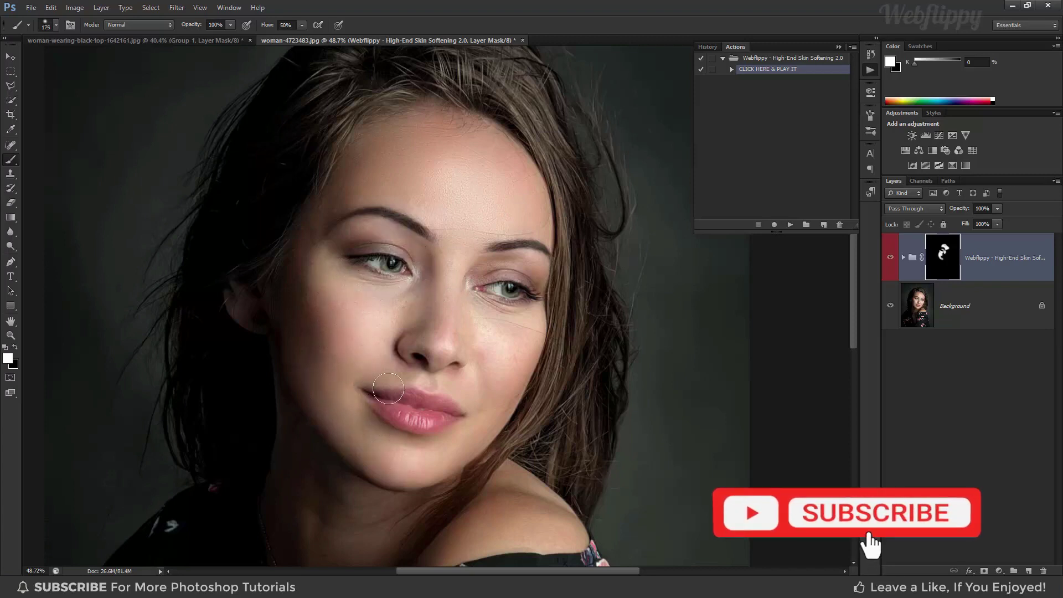
Paint the mask under the other eye and on its cheek with brushes from 90 px up, and toggle the group's visibility to compare
{"action": "key", "text": "bracketleft"}
{"action": "key", "text": "bracketleft"}
{"action": "key", "text": "bracketleft"}
{"action": "key", "text": "bracketleft"}
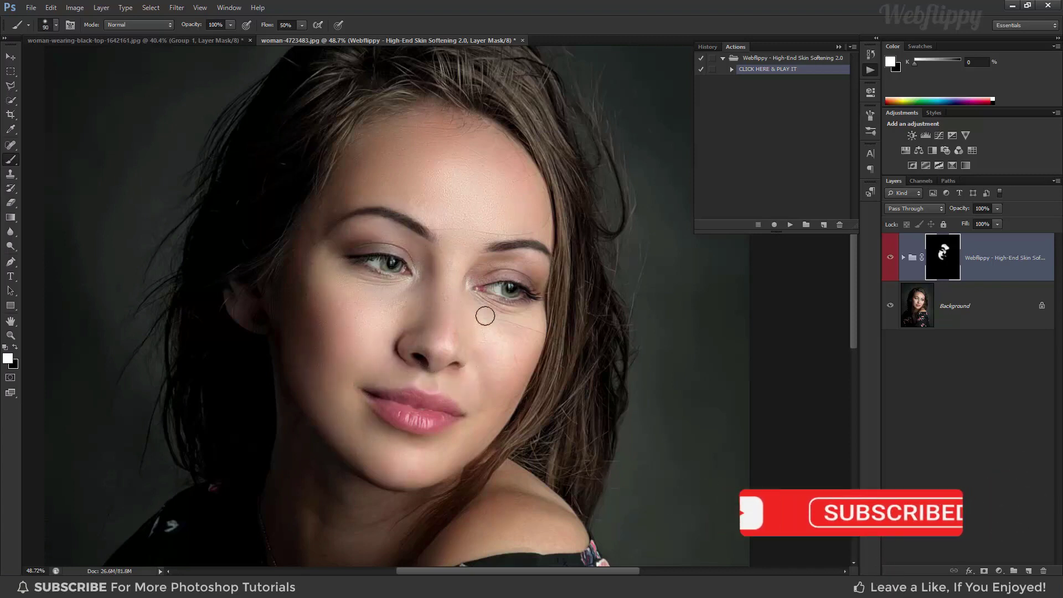
{"action": "mouse_move", "coordinate": [485, 316]}
{"action": "left_mouse_down"}
{"action": "mouse_move", "coordinate": [537, 320]}
{"action": "mouse_move", "coordinate": [498, 336]}
{"action": "mouse_move", "coordinate": [517, 342]}
{"action": "mouse_move", "coordinate": [532, 320]}
{"action": "left_mouse_up"}
{"action": "key", "text": "bracketright"}
{"action": "key", "text": "bracketright"}
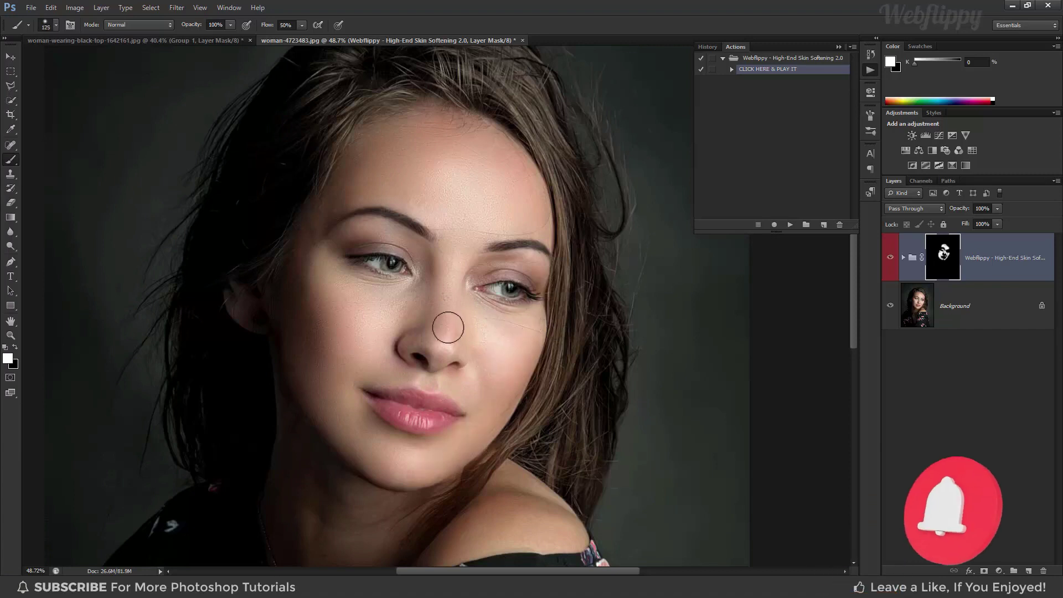
{"action": "key", "text": "bracketright"}
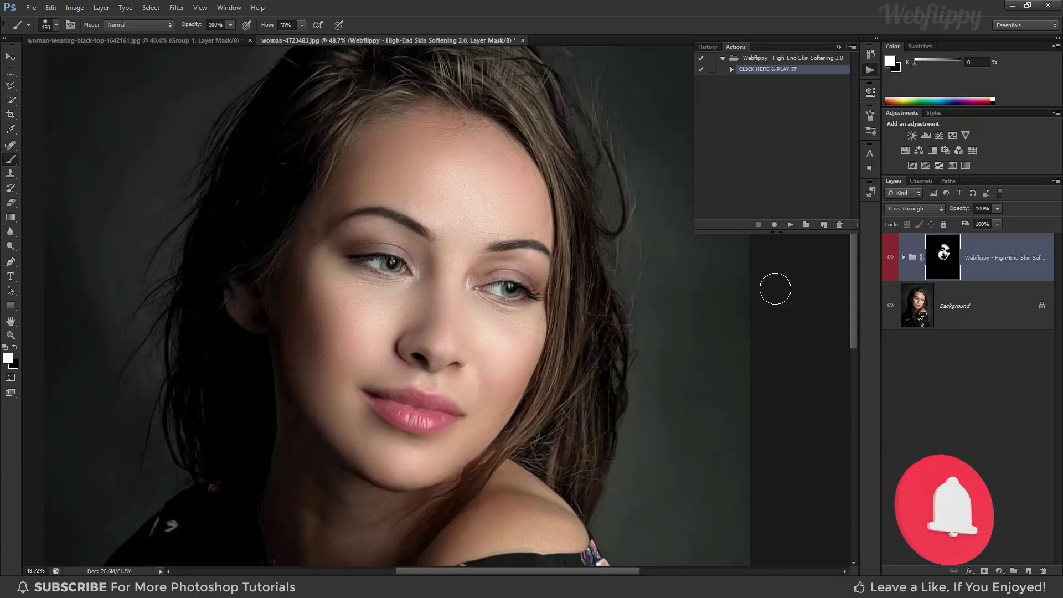
{"action": "left_click", "coordinate": [889, 258]}
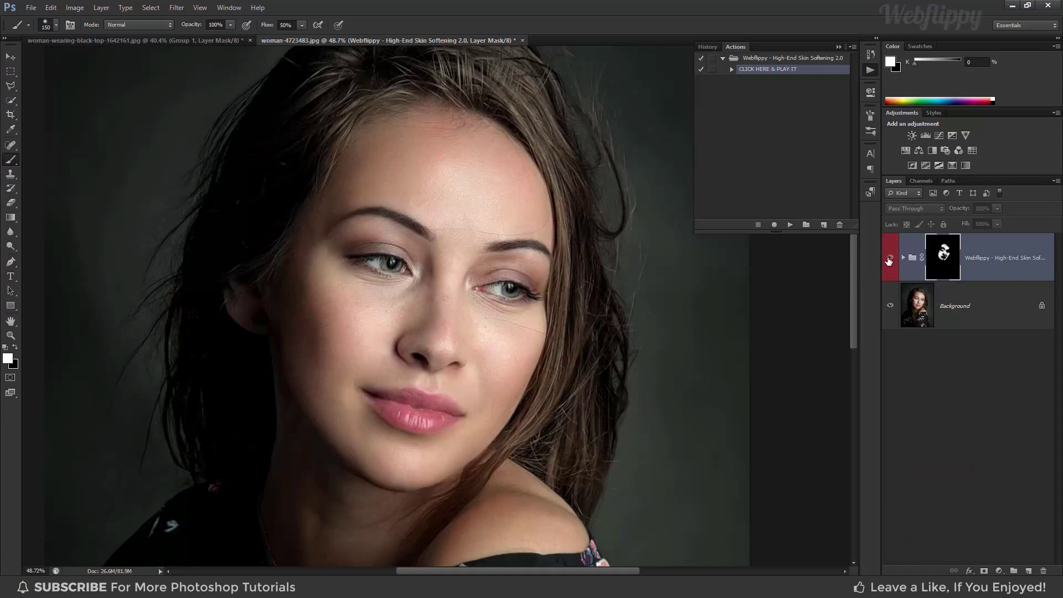
{"action": "left_click", "coordinate": [890, 258]}
Expand the skin softening group and set the Softening_1 layer's Gaussian Blur radius to 30.5 pixels
{"action": "left_click", "coordinate": [904, 257]}
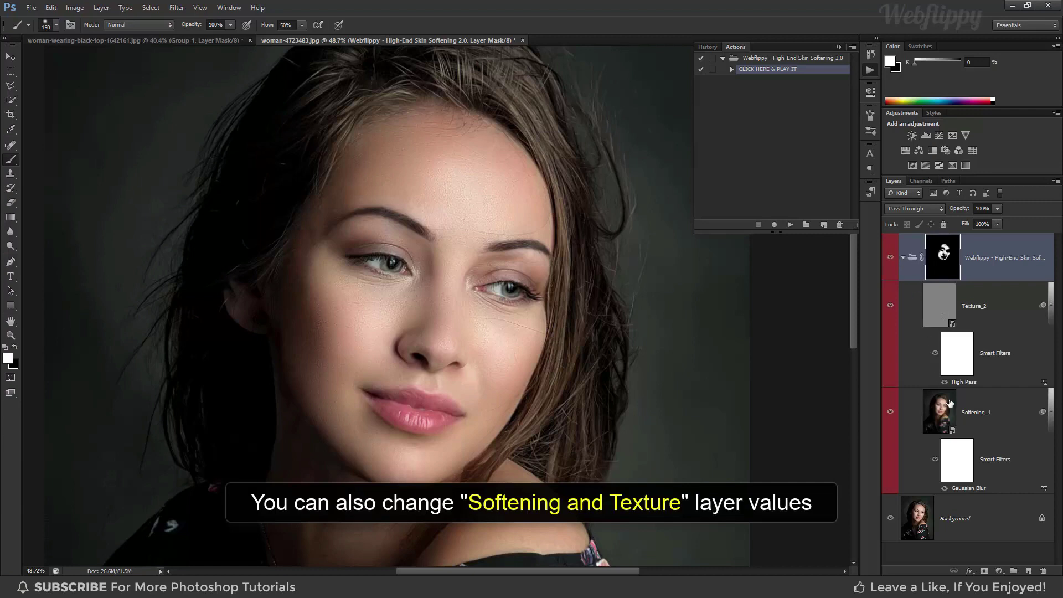
{"action": "double_click", "coordinate": [961, 490]}
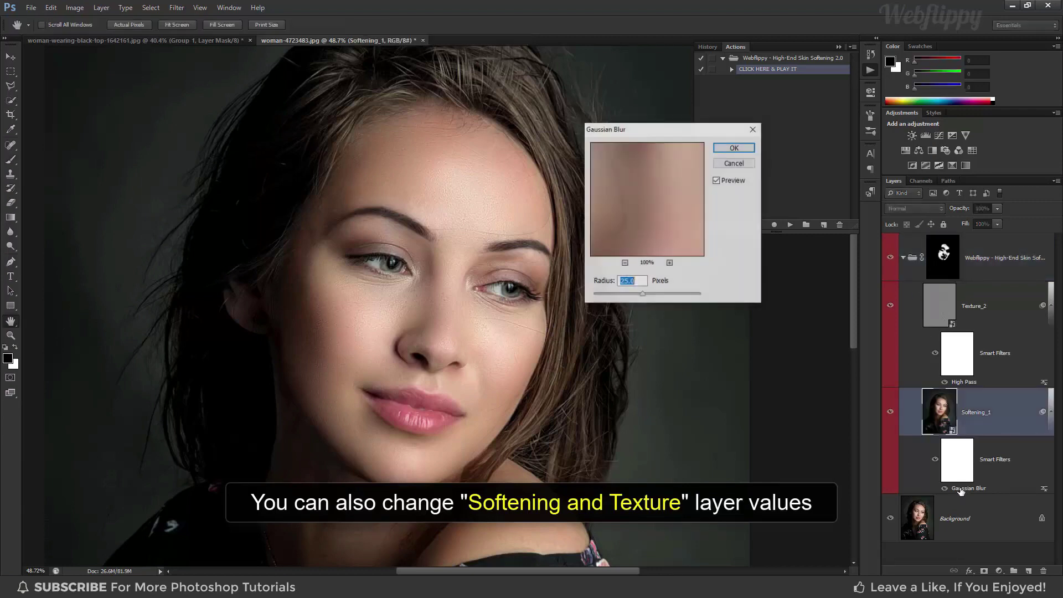
{"action": "left_click_drag", "start_coordinate": [649, 298], "coordinate": [645, 295]}
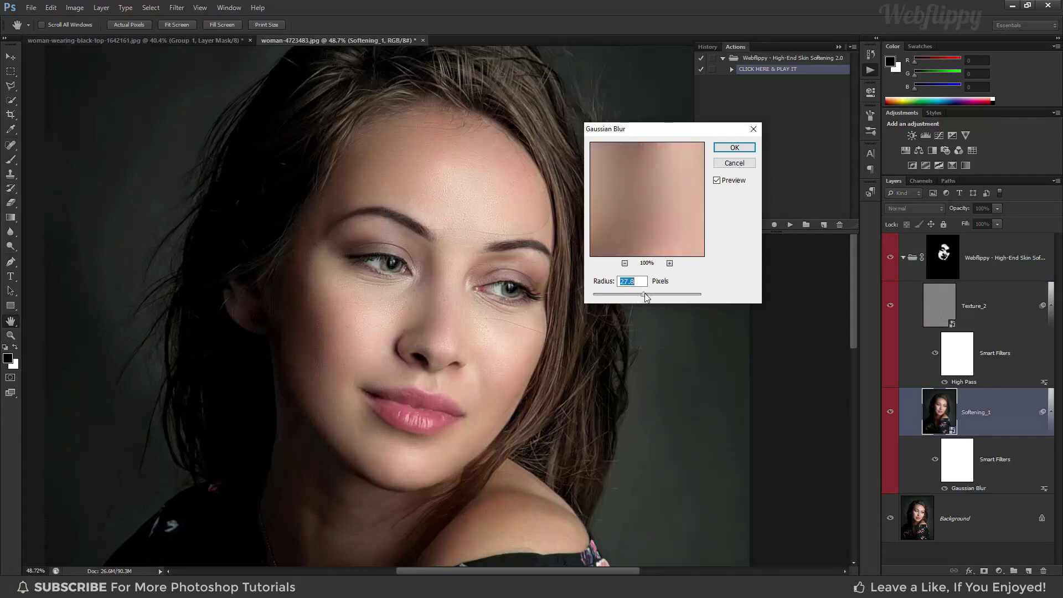
{"action": "left_click", "coordinate": [726, 147]}
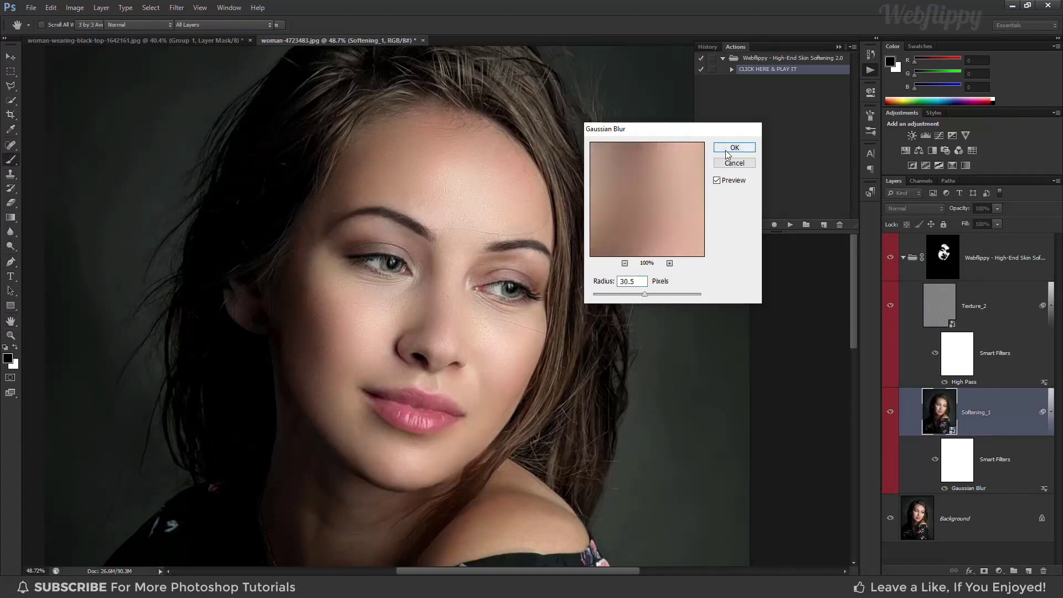
Slightly increase the High Pass radius of the Texture_2 layer's smart filter
{"action": "double_click", "coordinate": [964, 382]}
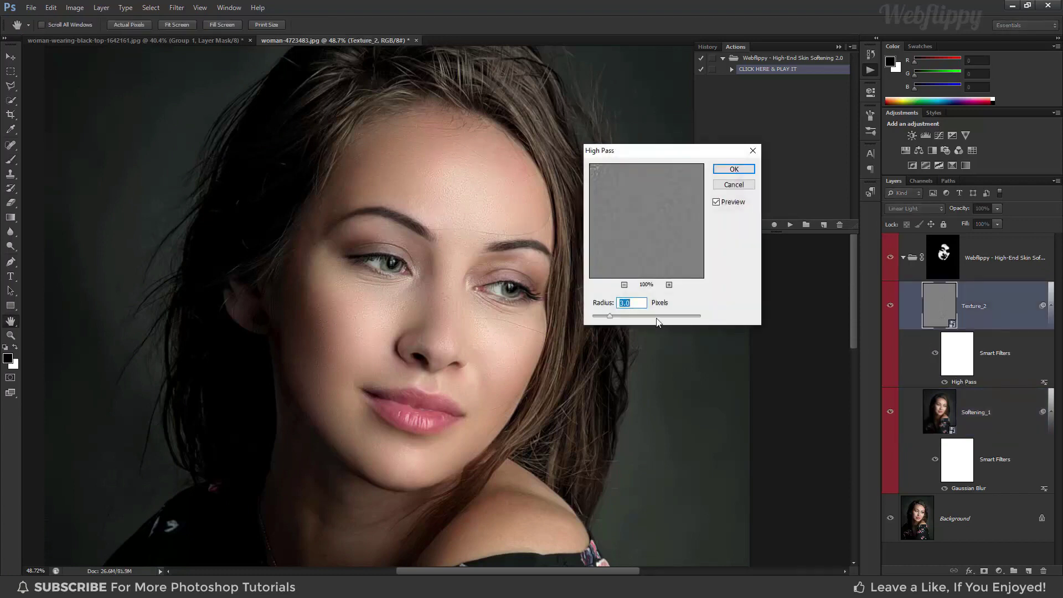
{"action": "left_click_drag", "start_coordinate": [615, 321], "coordinate": [621, 320]}
{"action": "left_click", "coordinate": [732, 170]}
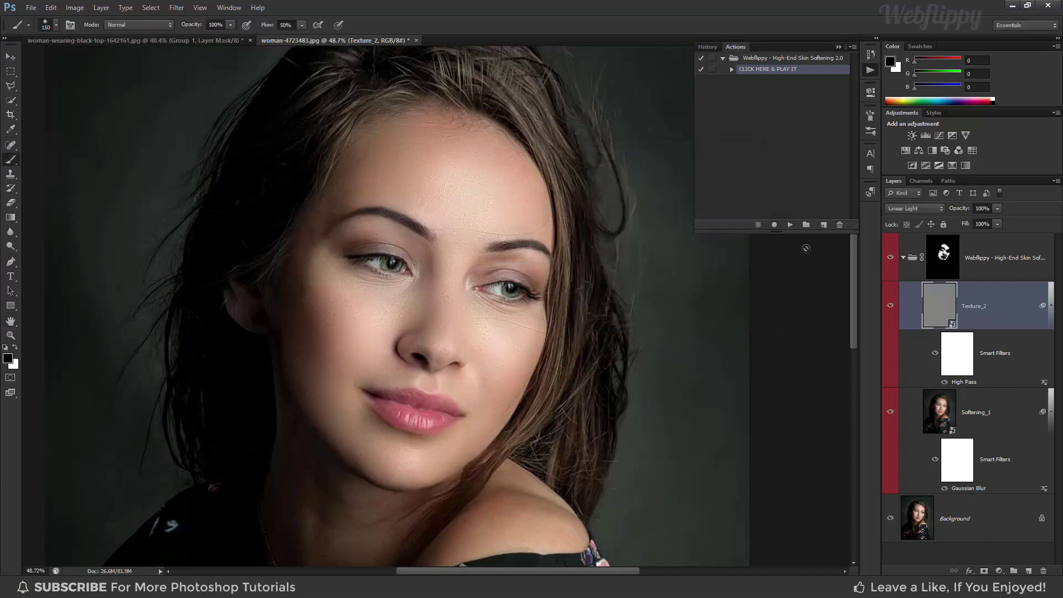
Collapse the skin softening group and toggle its visibility to compare the portrait before and after retouching
{"action": "left_click", "coordinate": [891, 260]}
{"action": "left_click", "coordinate": [891, 260]}
{"action": "left_click", "coordinate": [890, 261]}
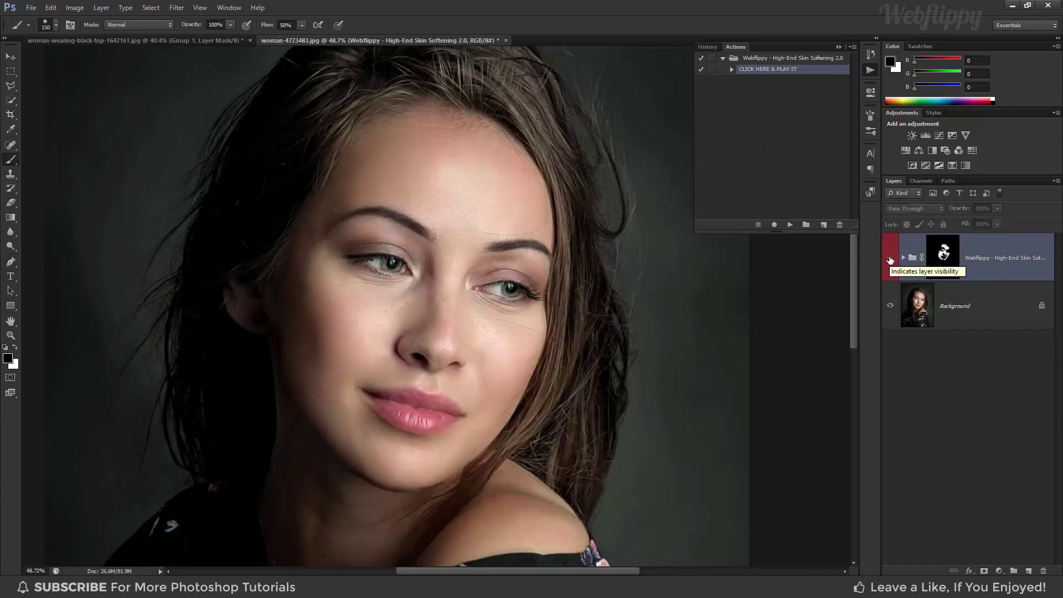